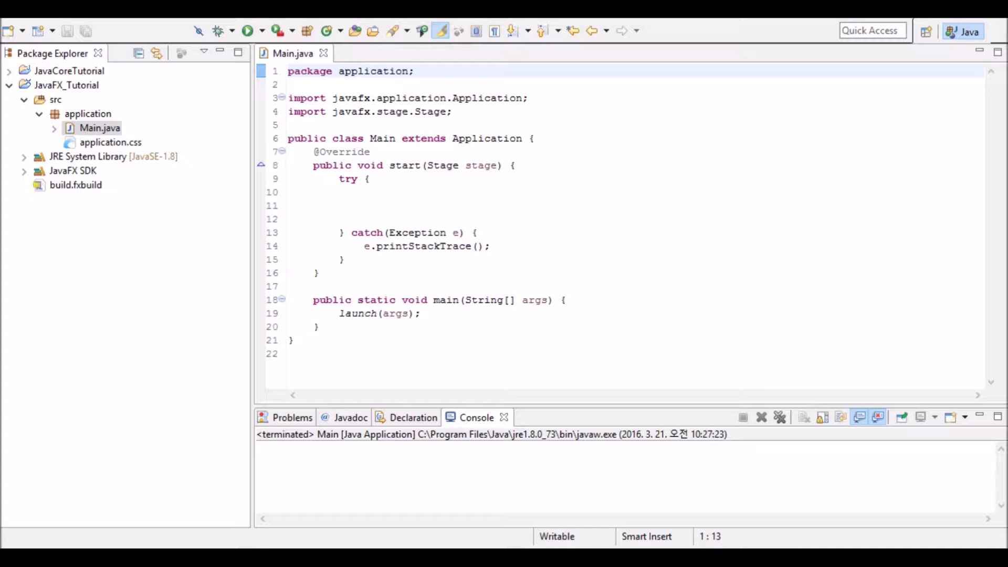
Point out the try block and the stage parameter, then return to the empty try line
key(space)
key(BackSpace)
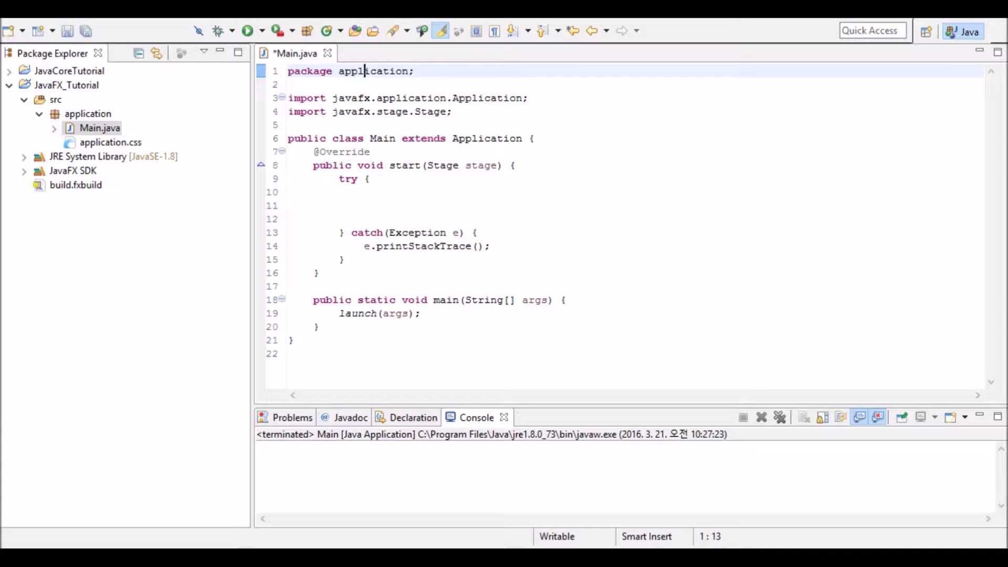
mouse_move(339, 179)
mouse_down()
mouse_move(370, 179)
mouse_move(340, 233)
mouse_up()
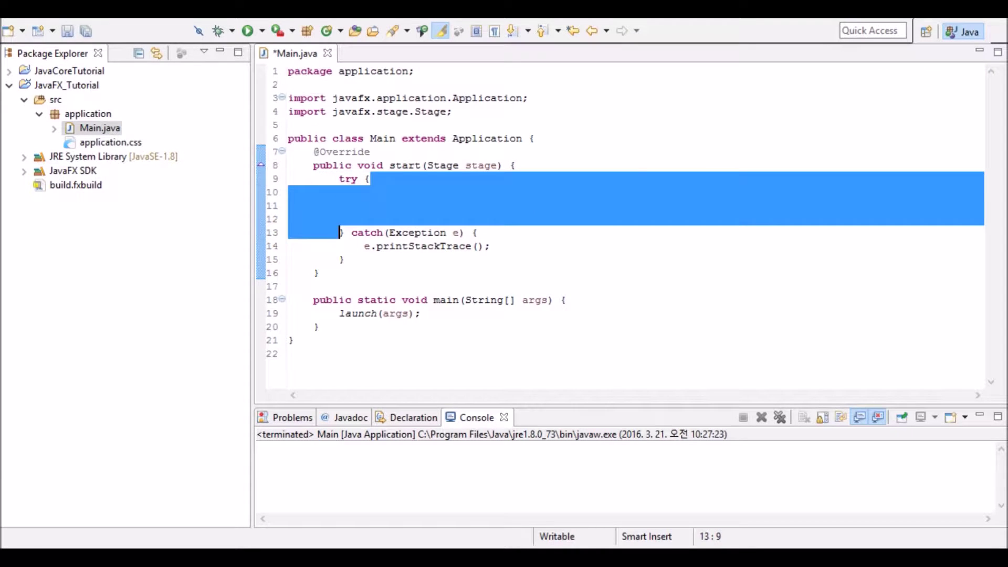
click(364, 205)
drag(465, 165, 499, 165)
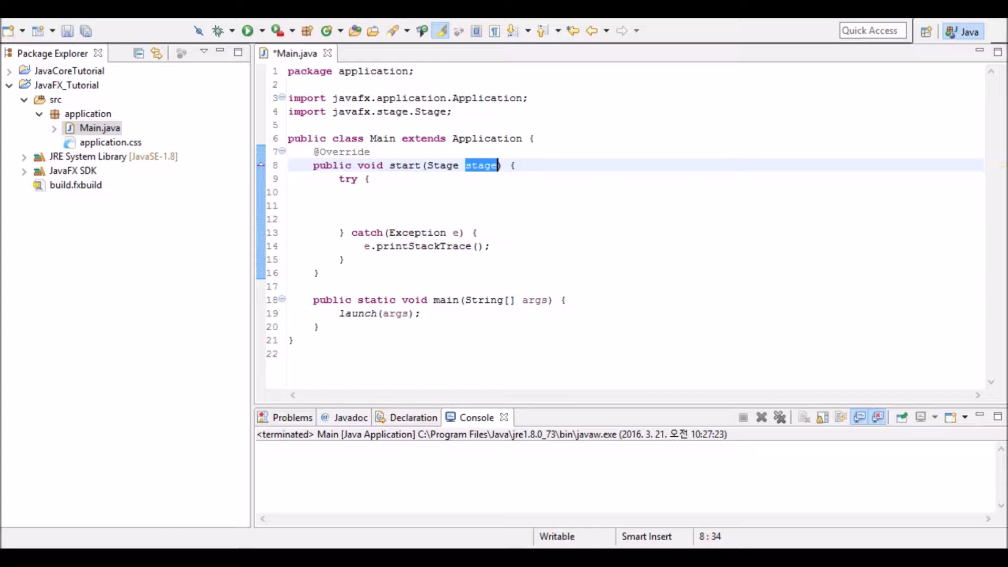
drag(465, 165, 500, 165)
key(Down)
key(Down)
key(Down)
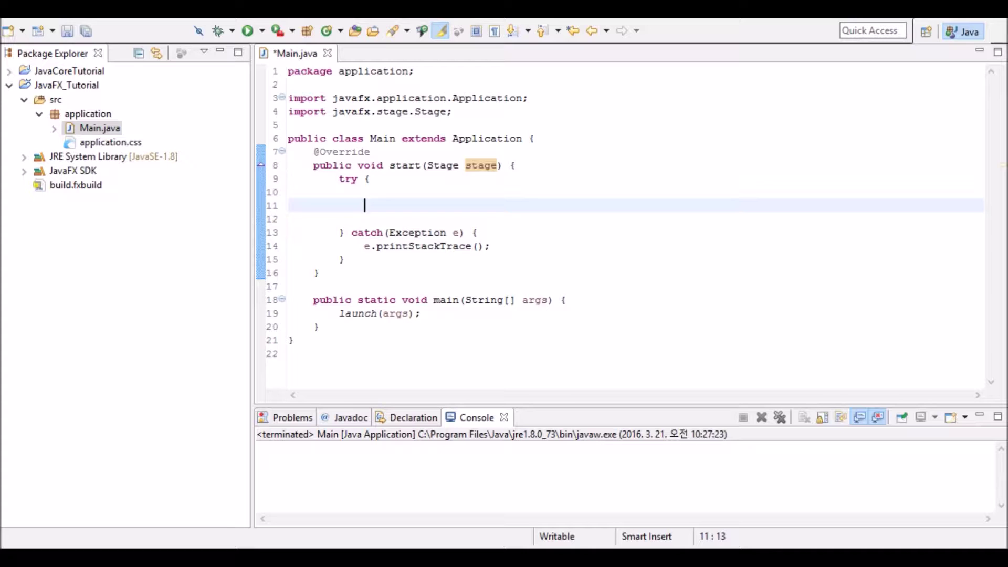
text(// )
text(stage > scene > )
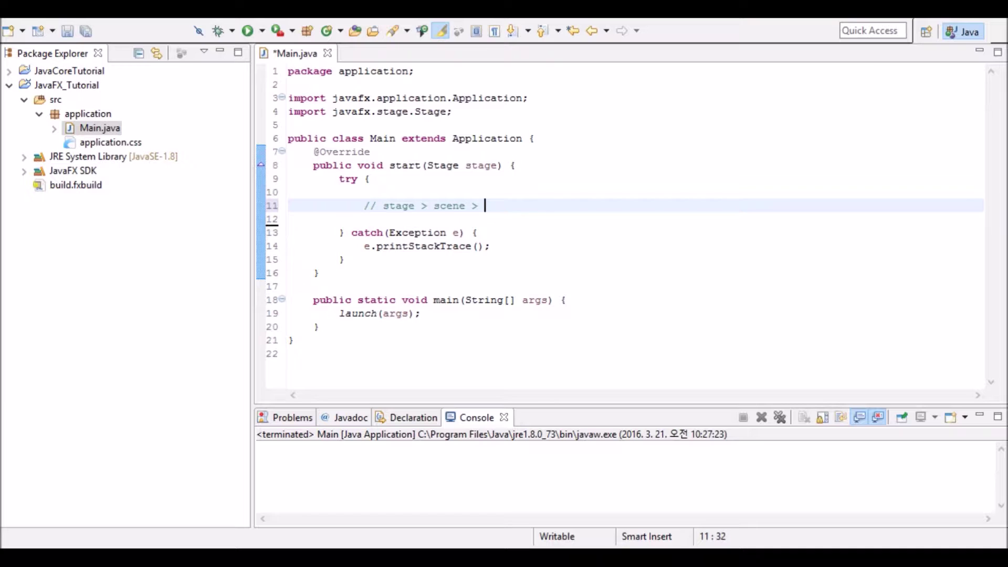
text(container > )
text(node)
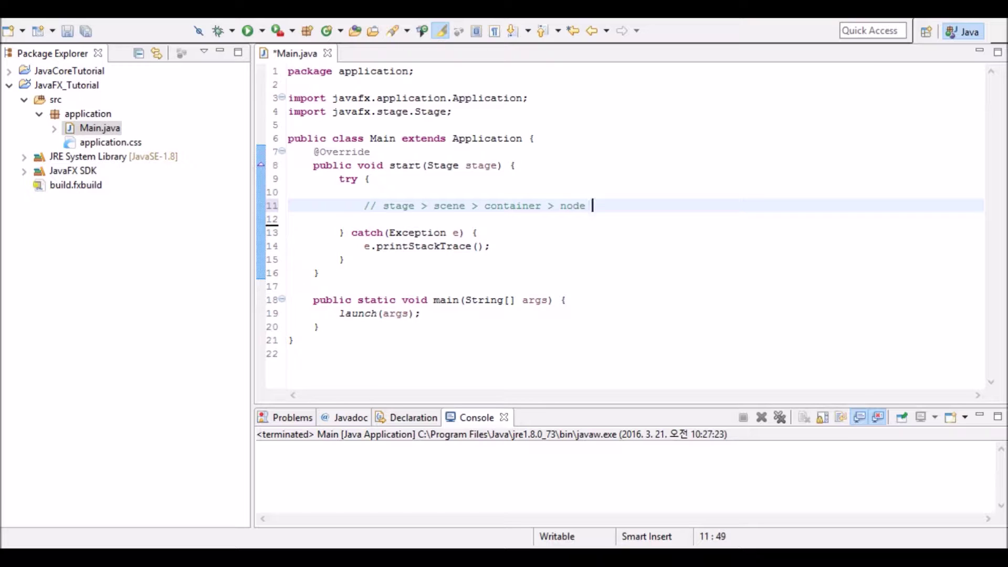
Write the comment // stage > scene > container > node, highlighting node, container and scene
drag(559, 205, 592, 206)
mouse_move(484, 205)
mouse_down()
mouse_move(544, 205)
mouse_move(513, 206)
mouse_up()
click(542, 206)
click(485, 205)
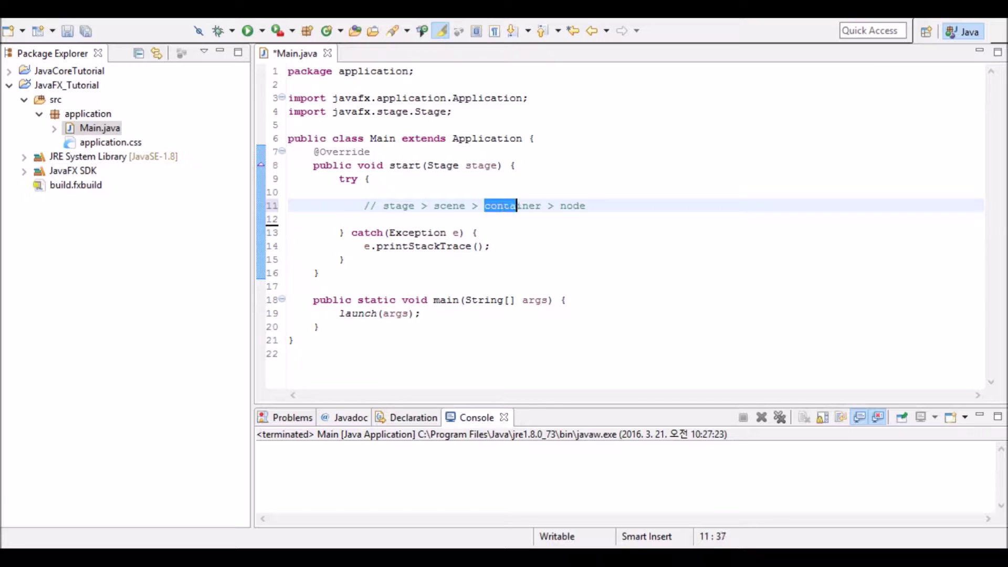
mouse_move(433, 206)
mouse_down()
mouse_move(477, 206)
mouse_move(384, 206)
mouse_up()
click(473, 206)
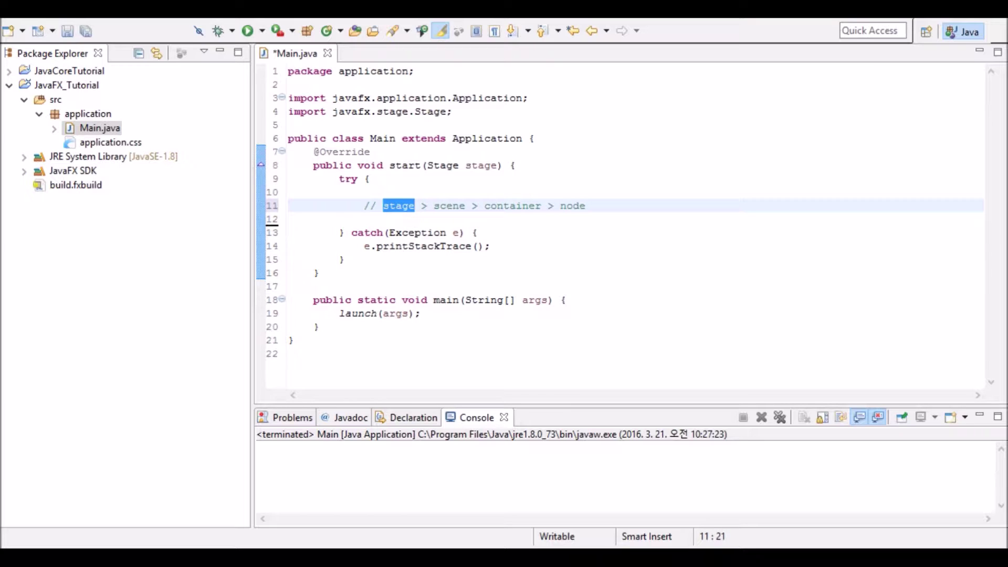
click(592, 206)
key(Down)
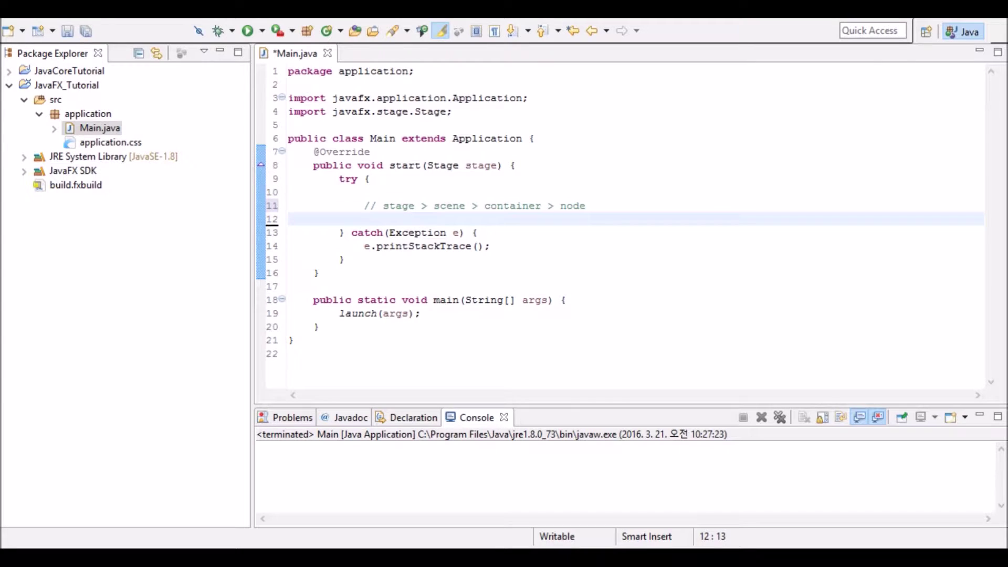
drag(555, 206, 587, 206)
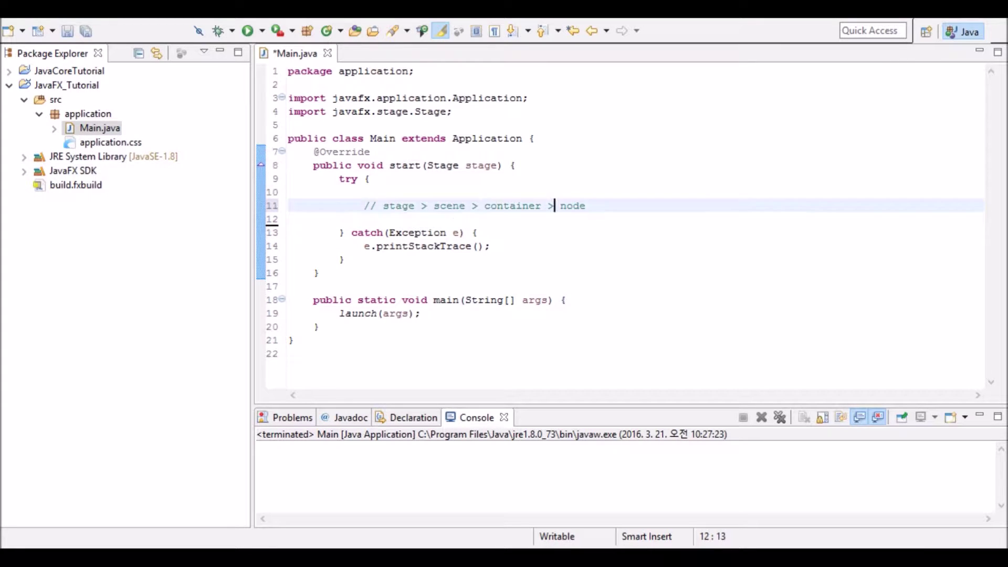
key(Page_Up)
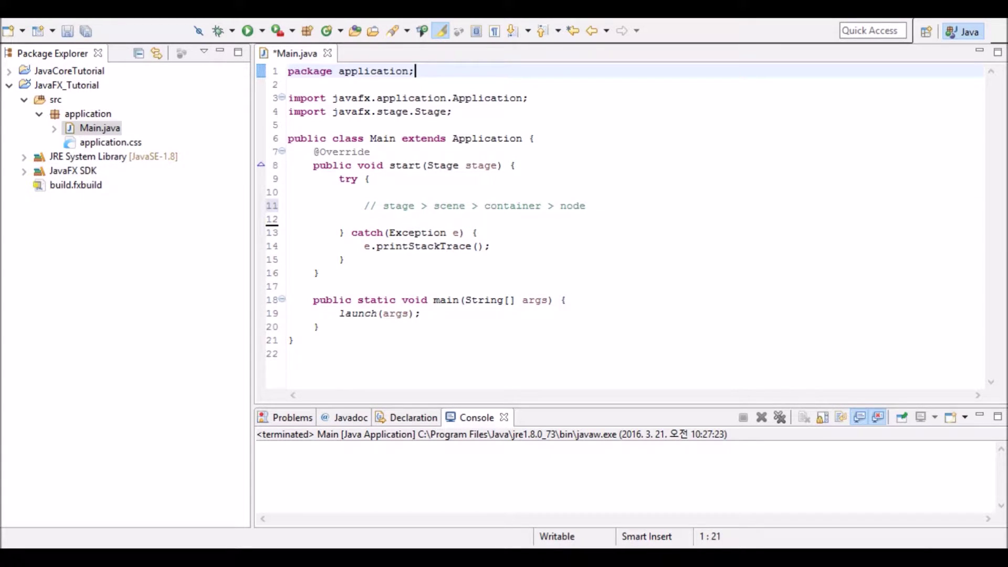
Start a new line below the comment, pointing out the stage and scene words
key(ctrl+q)
key(Return)
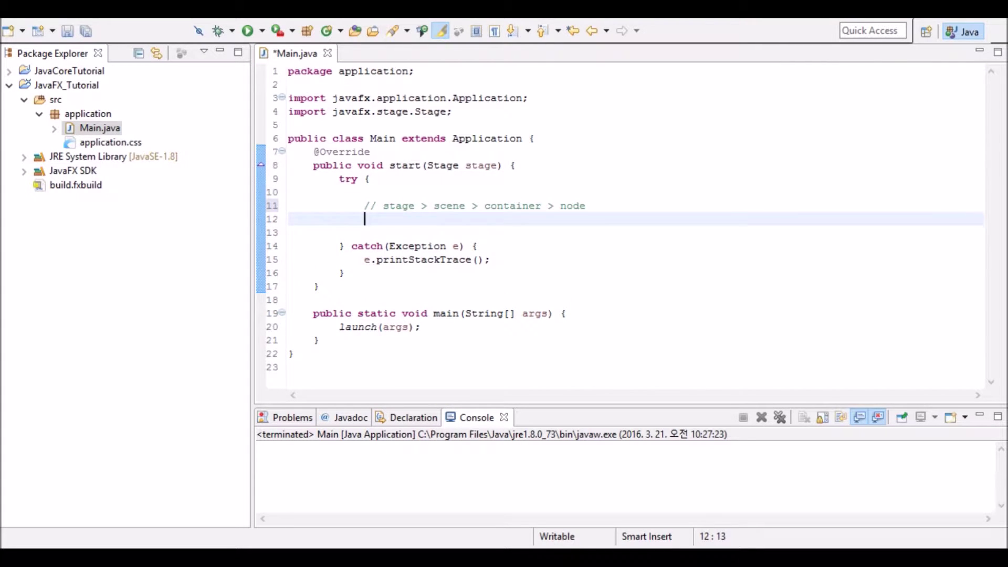
key(Up)
key(Right)
key(Right)
key(Right)
key(shift+Right)
key(shift+Right)
key(shift+Right)
key(shift+Right)
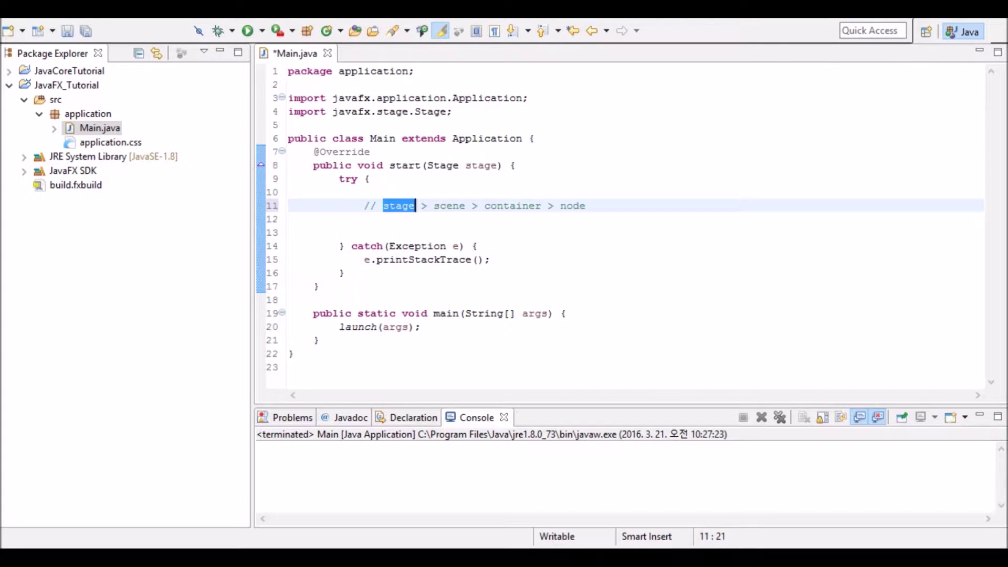
drag(465, 166, 499, 165)
drag(434, 206, 466, 206)
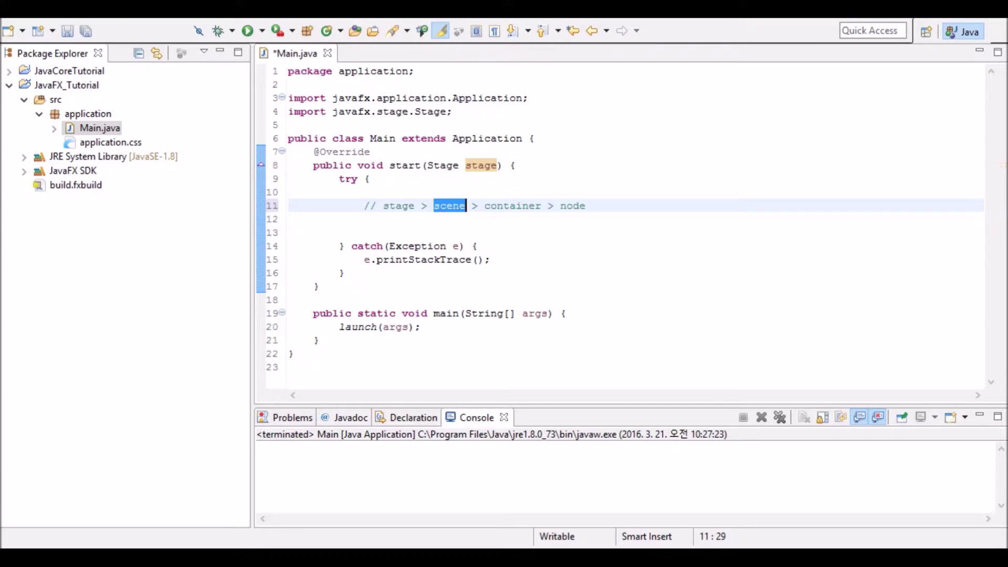
key(Down)
text(Scene )
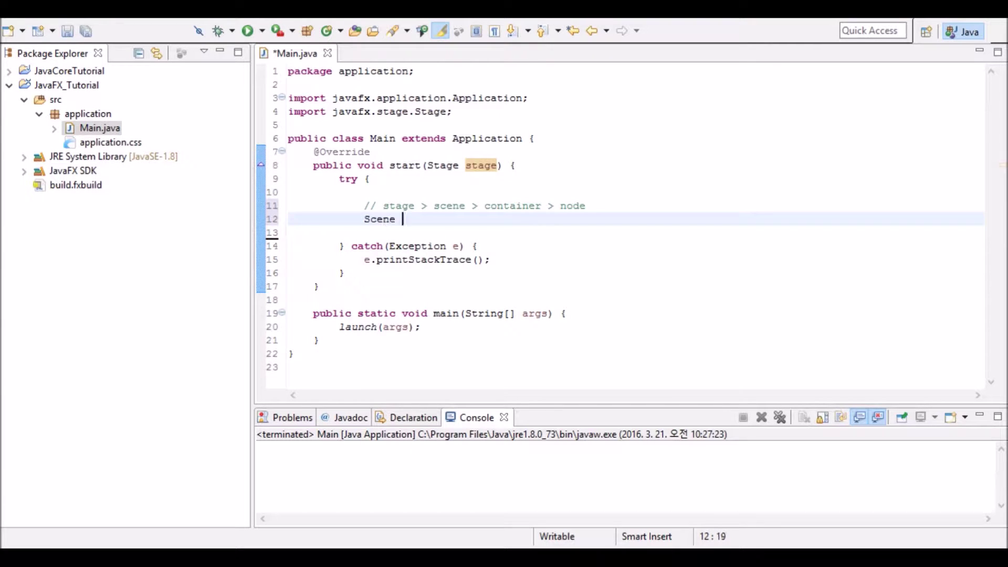
text(sce)
Declare Scene scene = new Scene(); and import javafx.scene.Scene
key(BackSpace)
text(en)
text(e = new Scne)
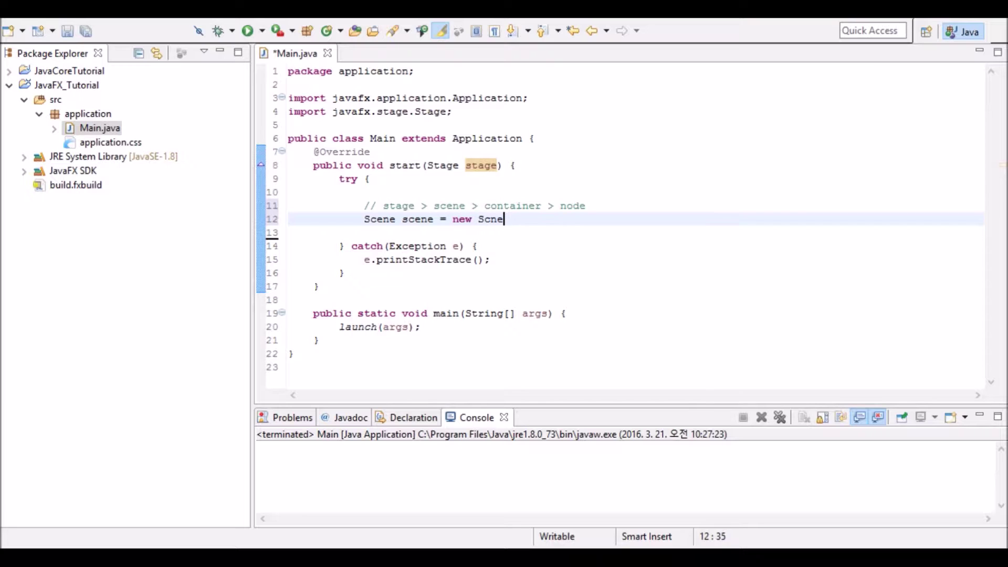
key(BackSpace)
key(BackSpace)
text(ene();)
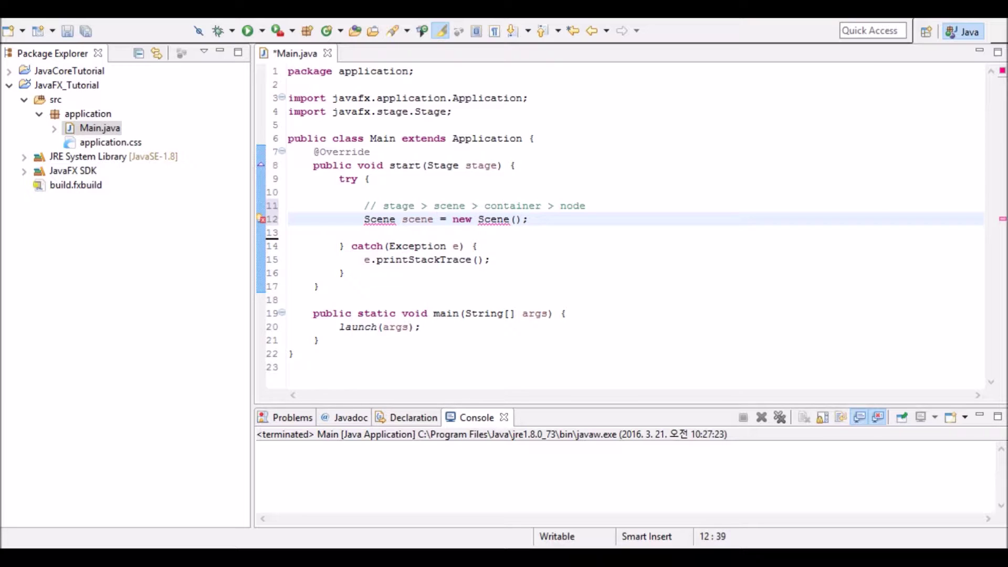
key(ctrl+shift+o)
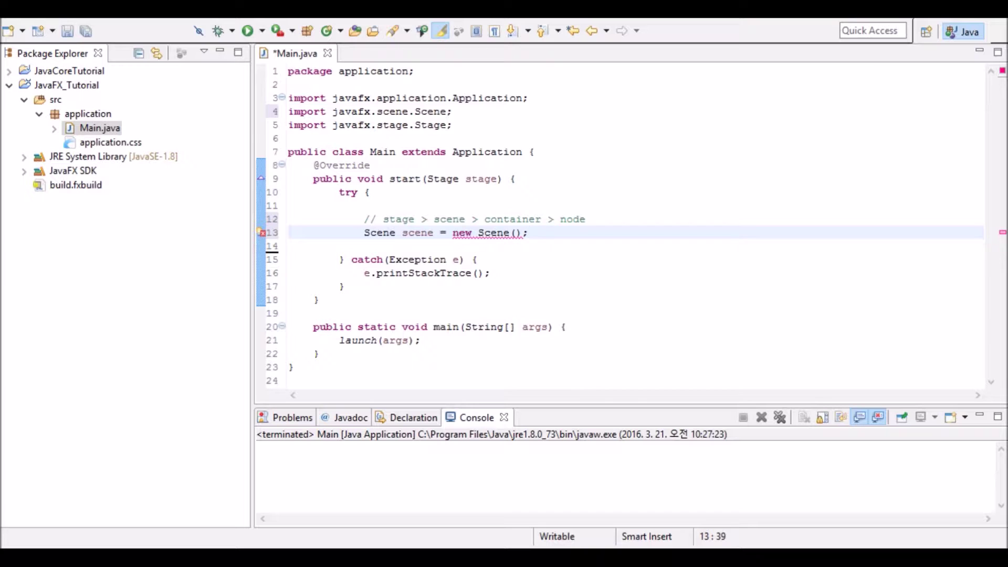
Insert two blank lines above the Scene statement
drag(484, 220, 547, 220)
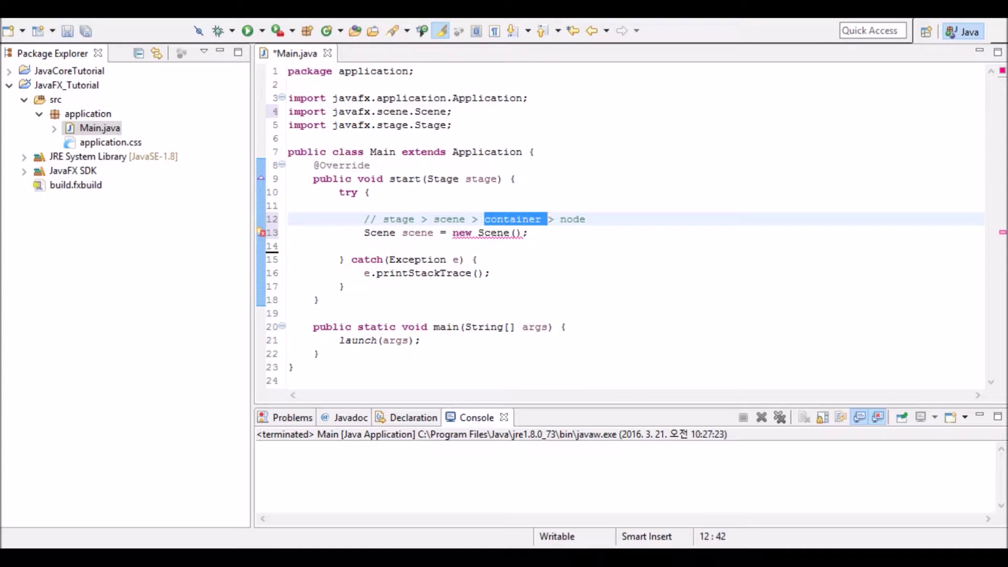
click(515, 232)
key(Right)
key(Right)
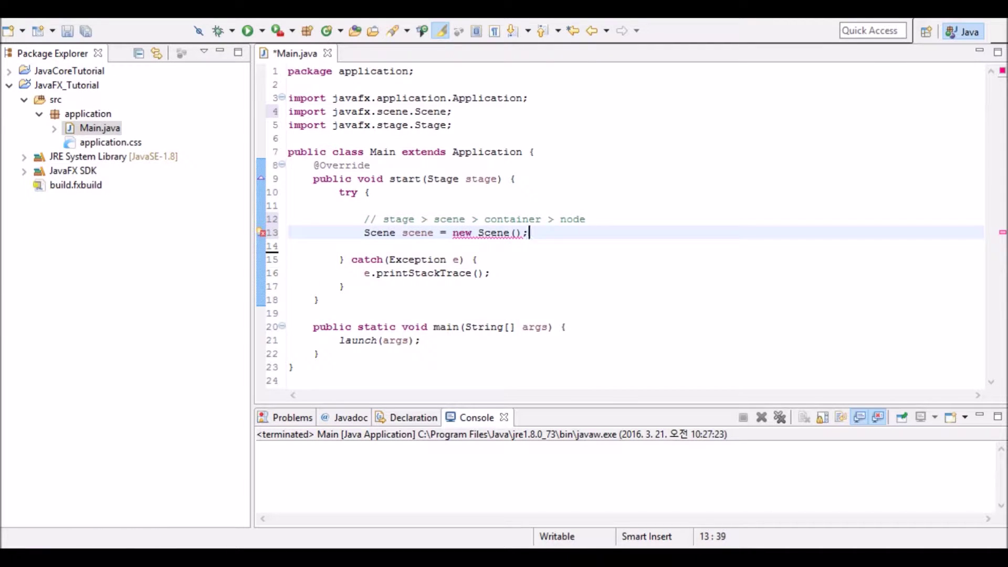
key(Home)
key(Return)
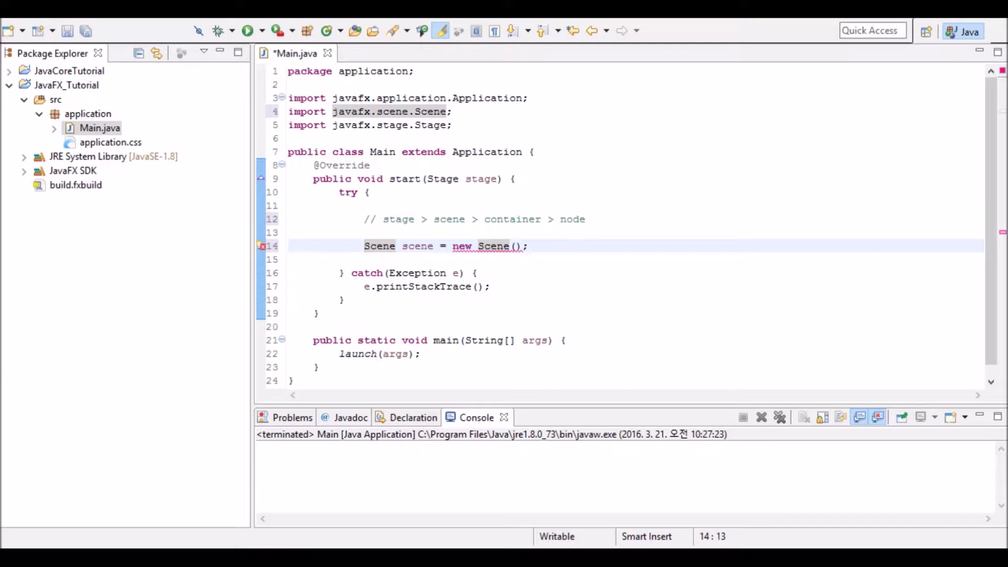
key(Return)
key(Up)
key(Up)
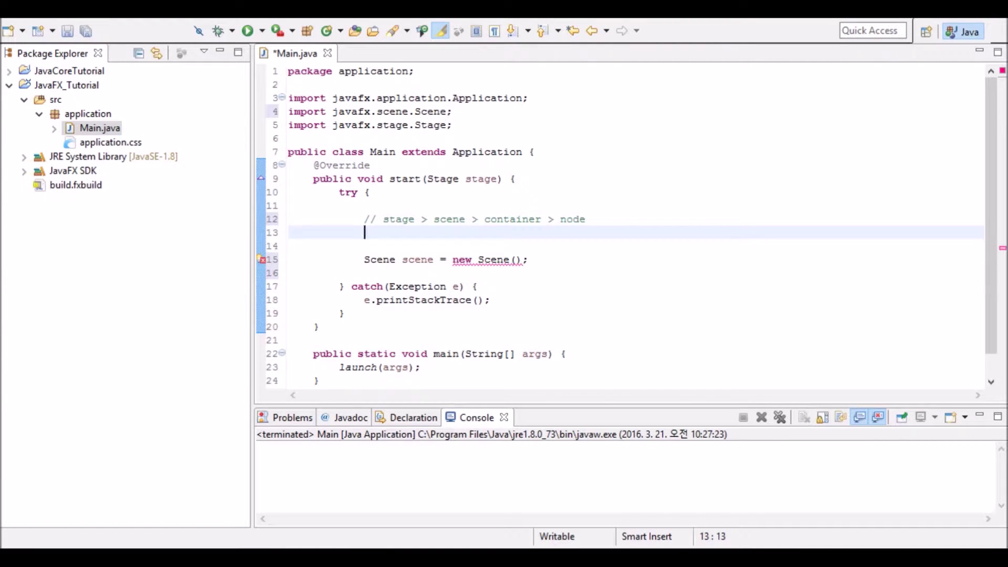
text(Pan)
Declare StackPane pane with its import and change the constructor to new Scene(pane, 500, 300)
key(BackSpace)
key(BackSpace)
key(BackSpace)
text(St)
text(ackPane)
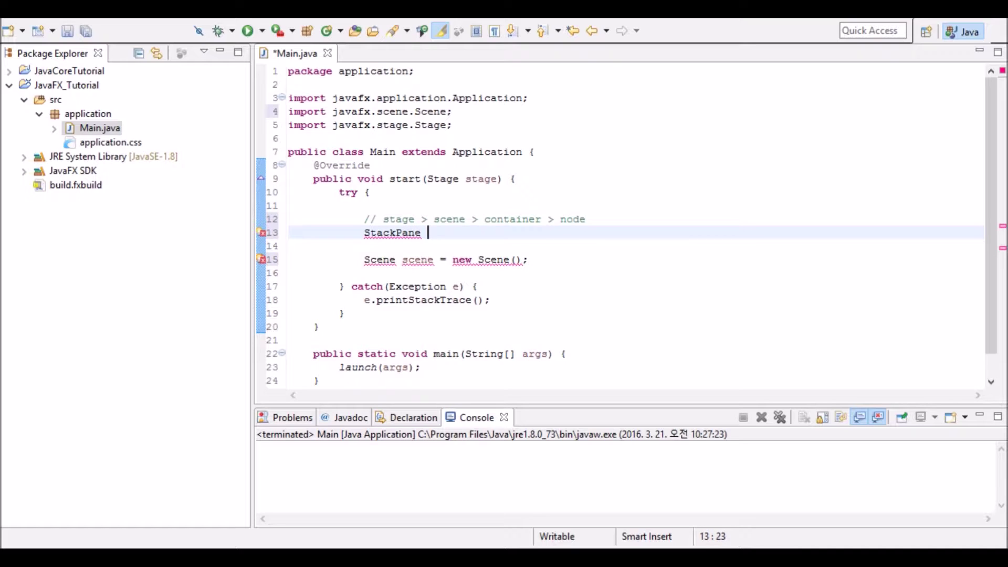
text( pane)
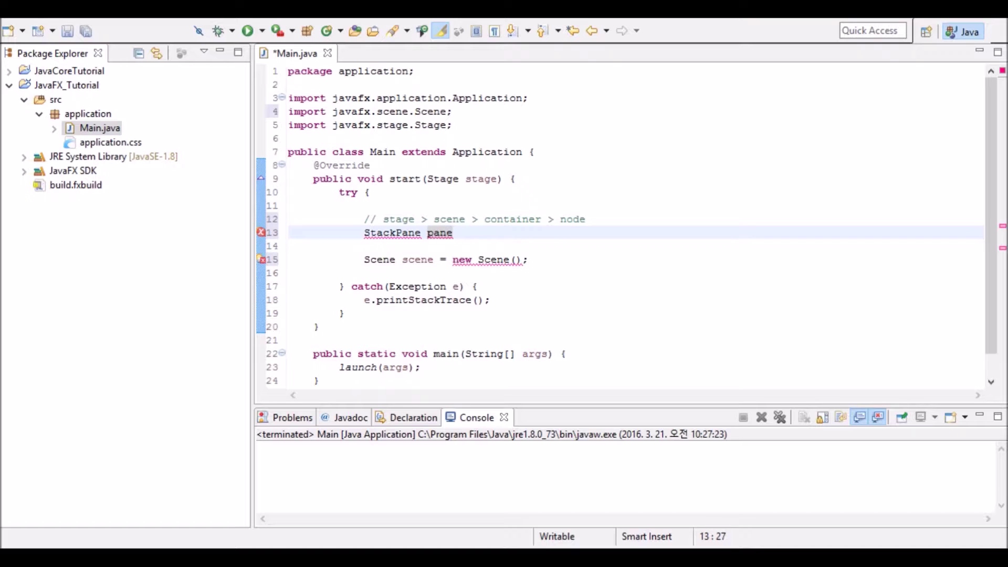
text( = new S)
text(tackPan)
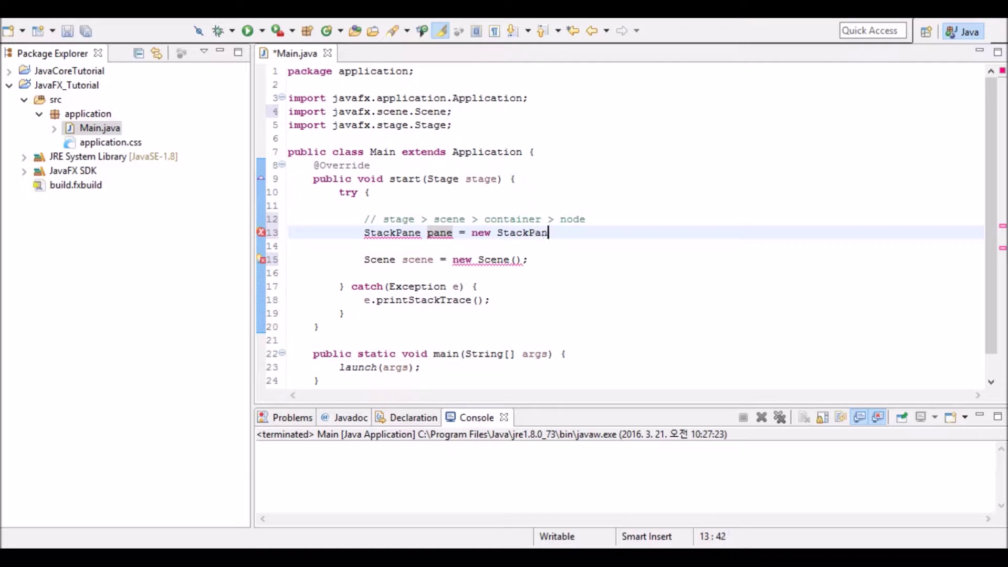
text(e();)
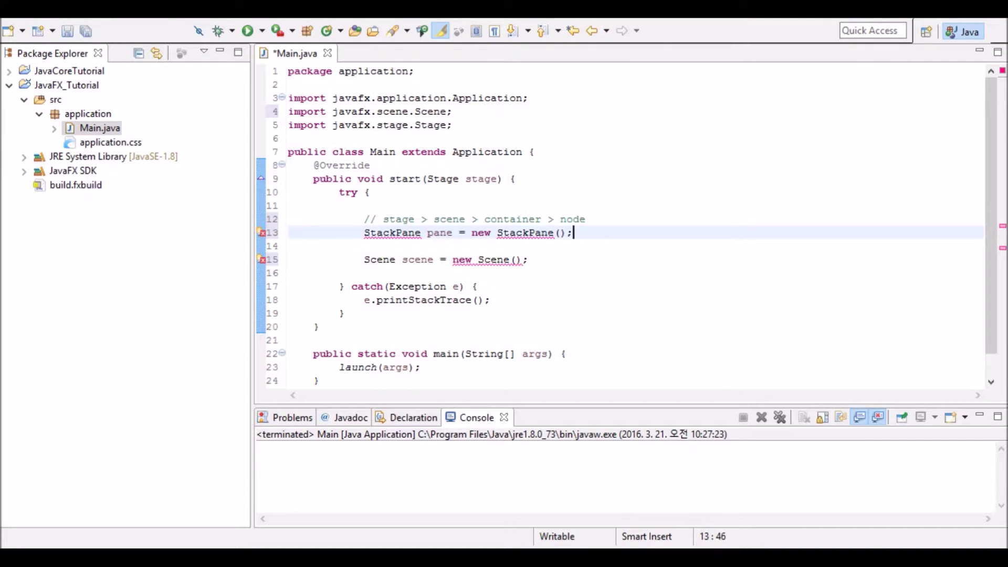
key(ctrl+shift+o)
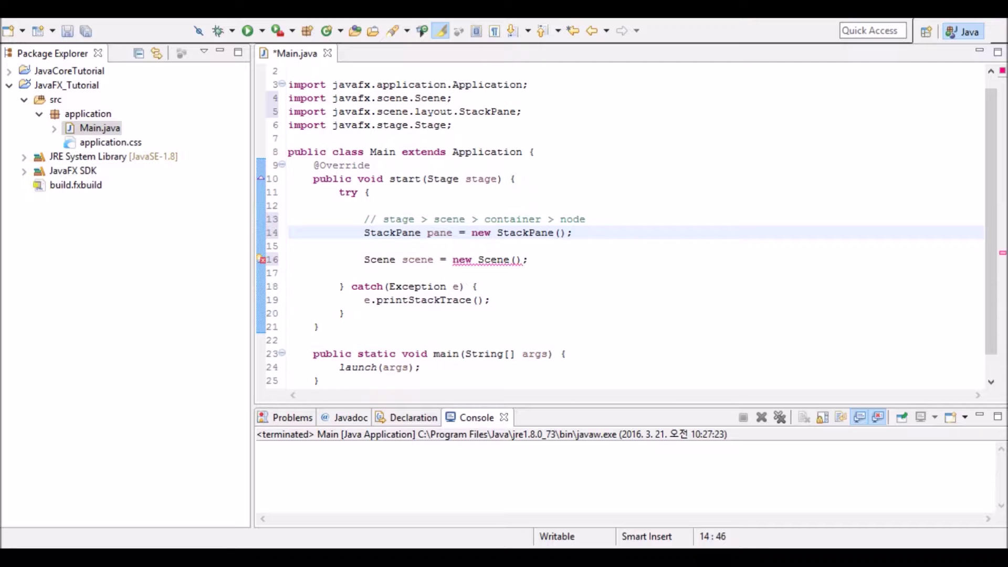
drag(426, 233, 459, 233)
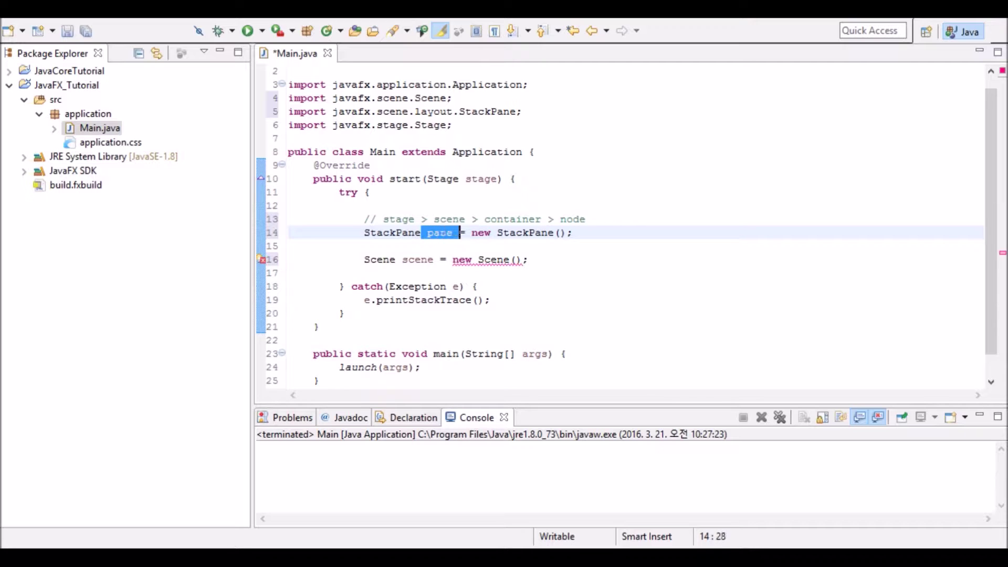
click(517, 259)
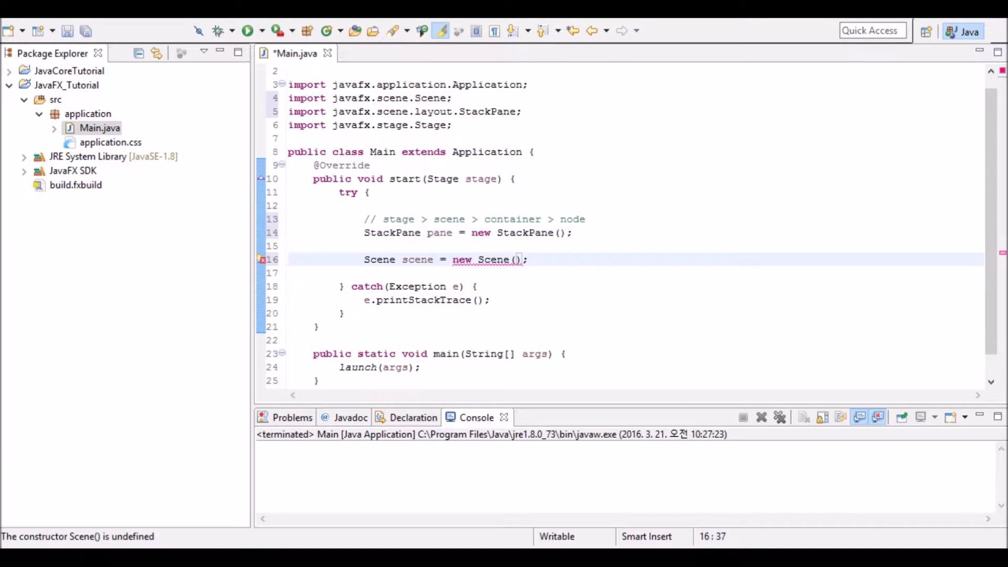
text(pane)
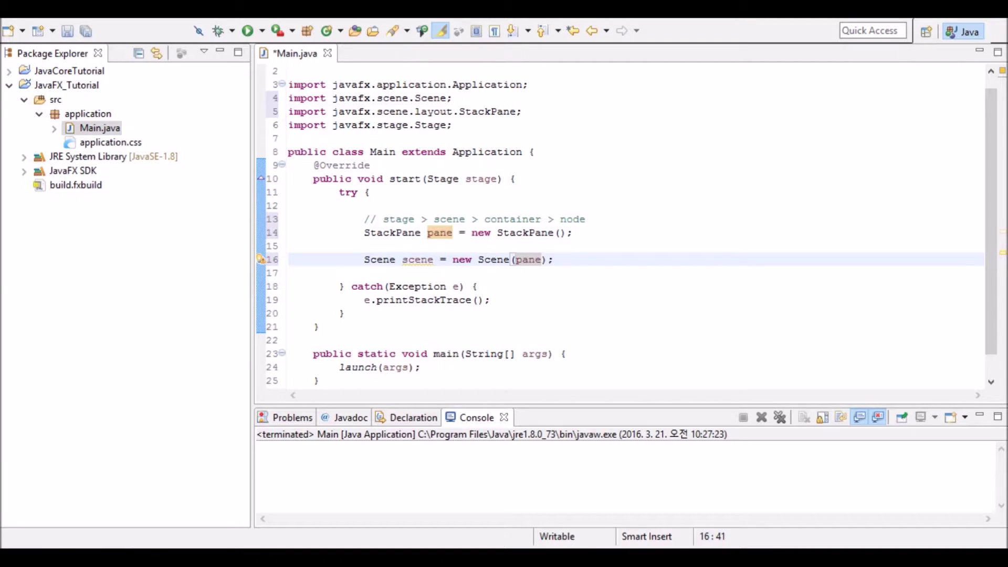
text(,)
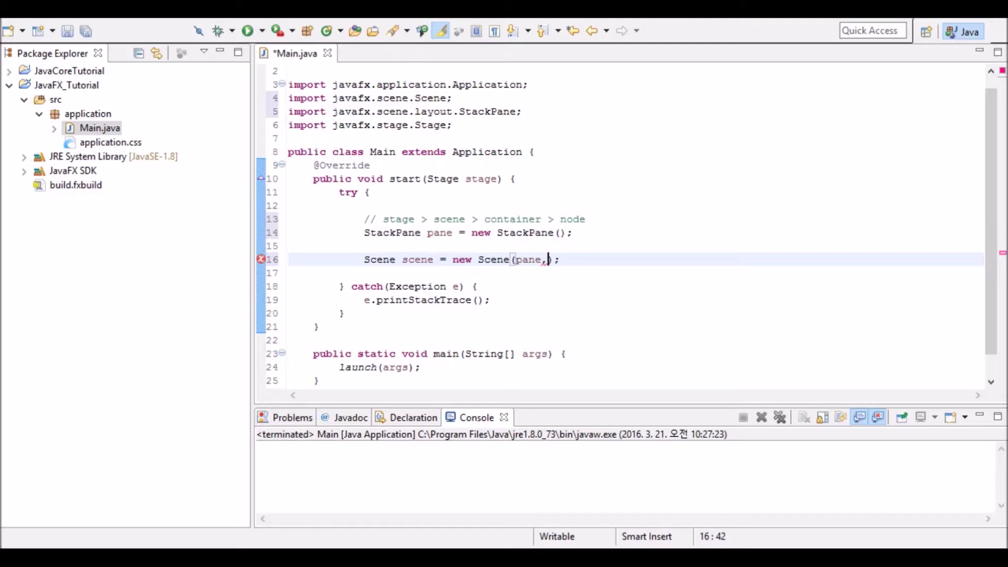
text(500,)
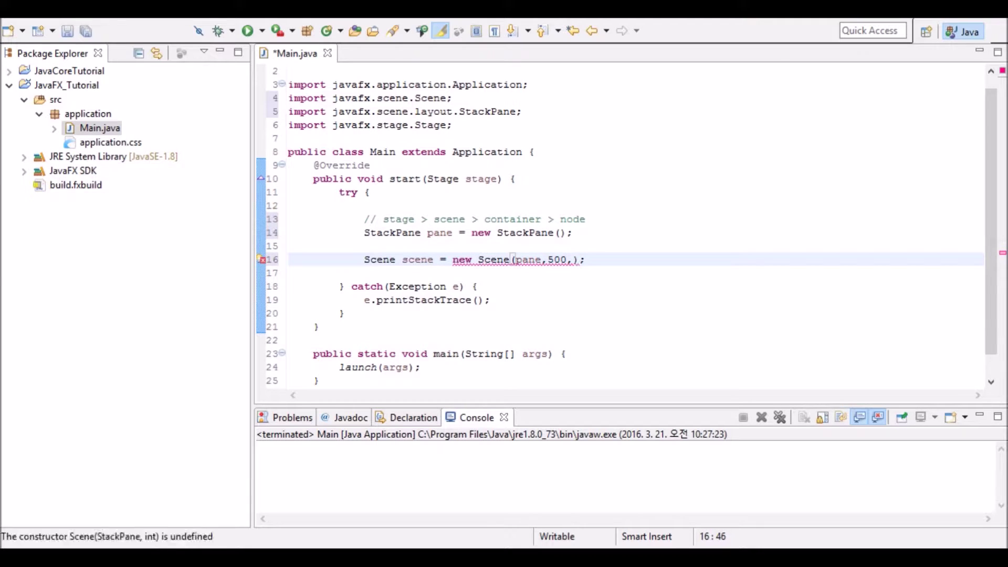
text(300)
drag(548, 259, 593, 259)
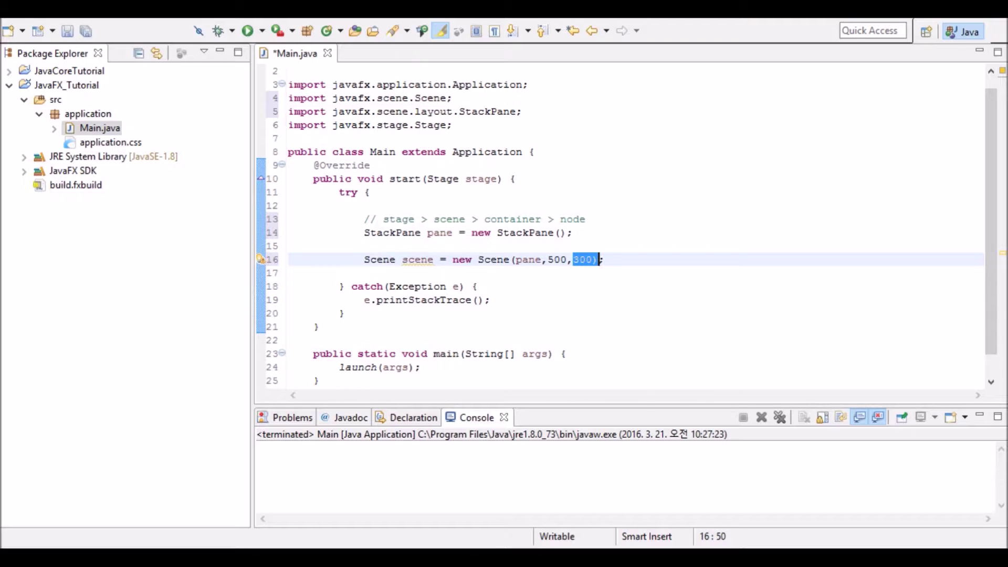
key(Page_Up)
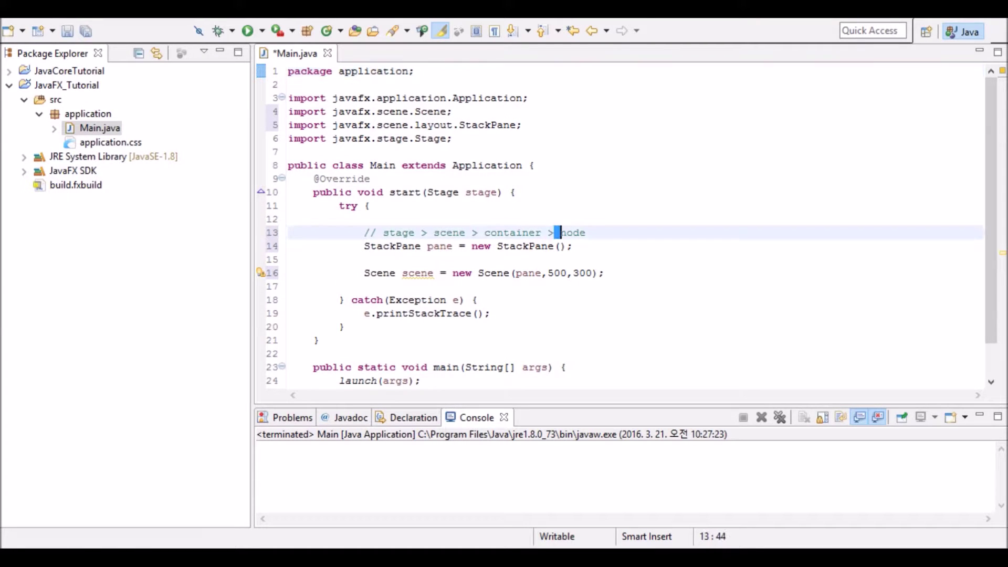
Add blank lines under the hierarchy comment and start typing Label label = new Label();
drag(593, 232, 560, 233)
click(593, 232)
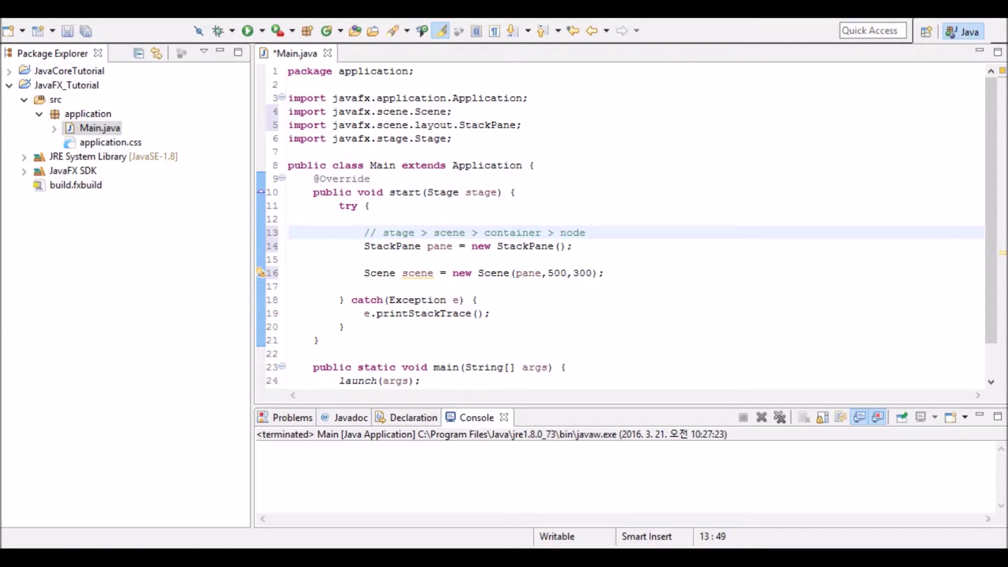
key(Return)
key(Return)
key(Up)
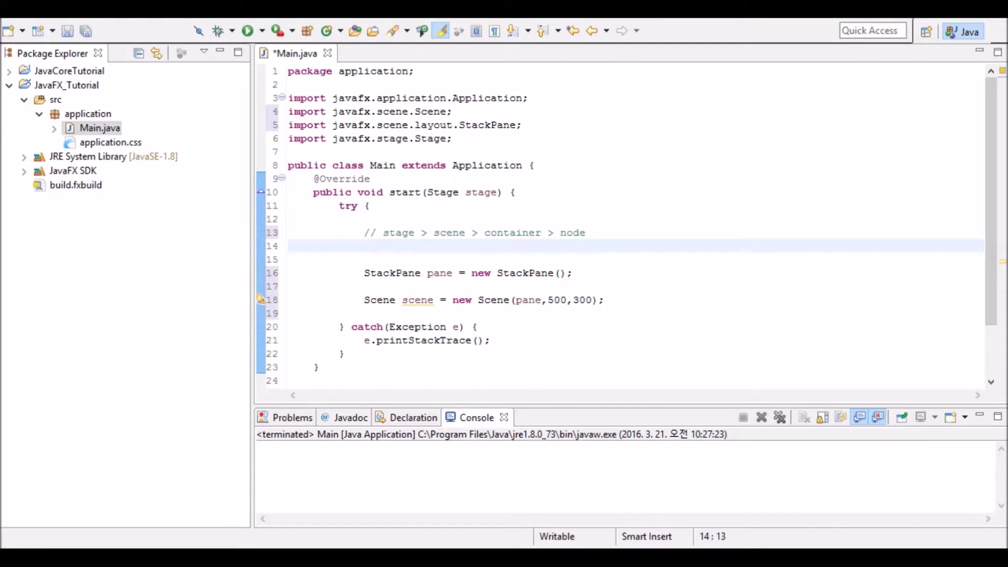
text(Labe)
text(l la)
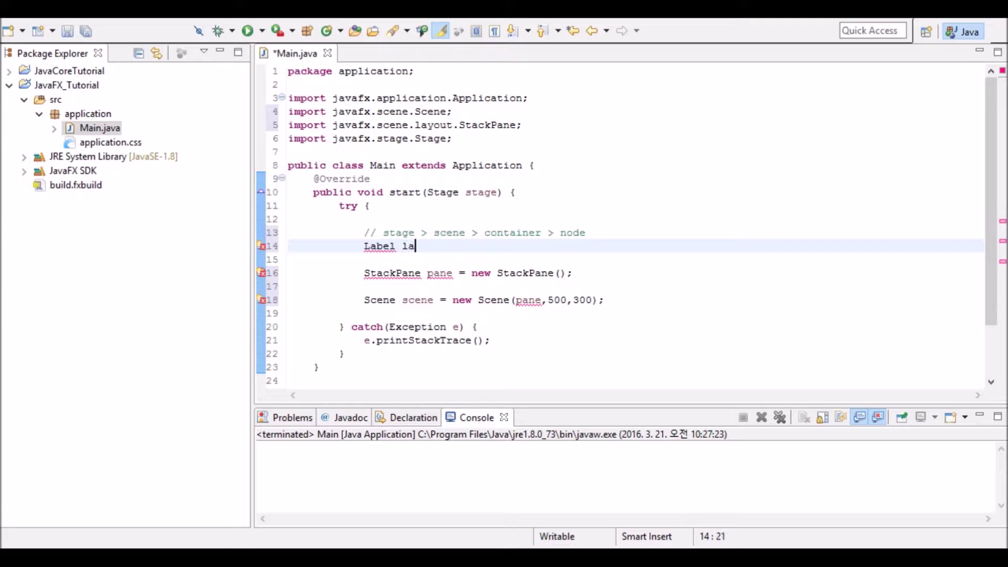
text(bel = new )
text(Label();)
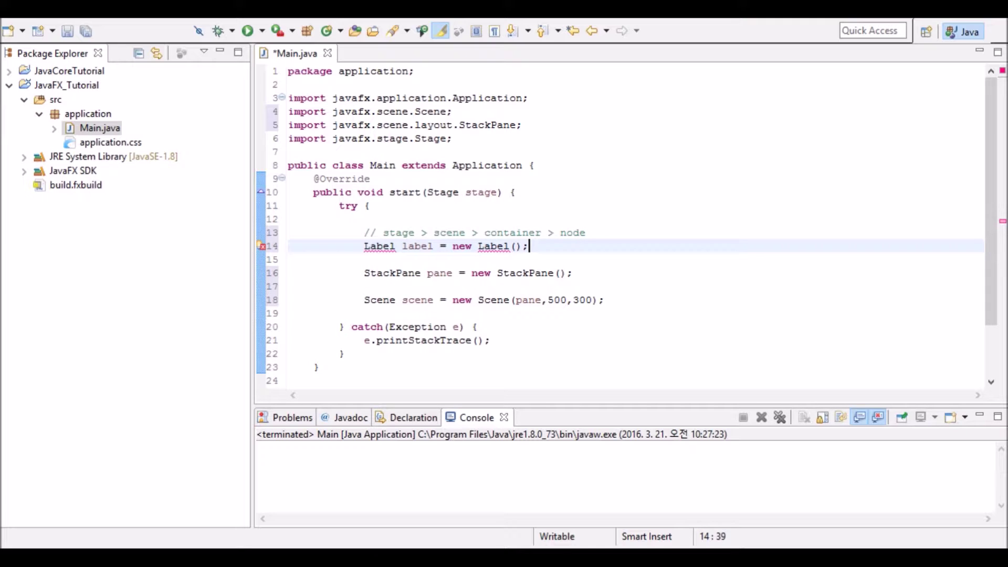
Choose javafx.scene.control.Label in Organize Imports (Ctrl+Shift+O)
key(ctrl+shift+o)
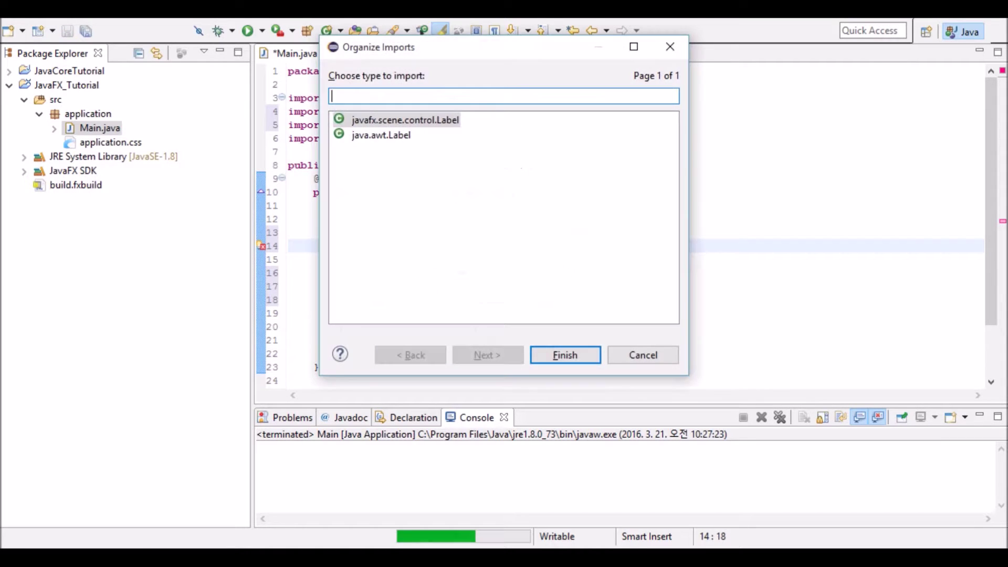
key(Down)
key(Up)
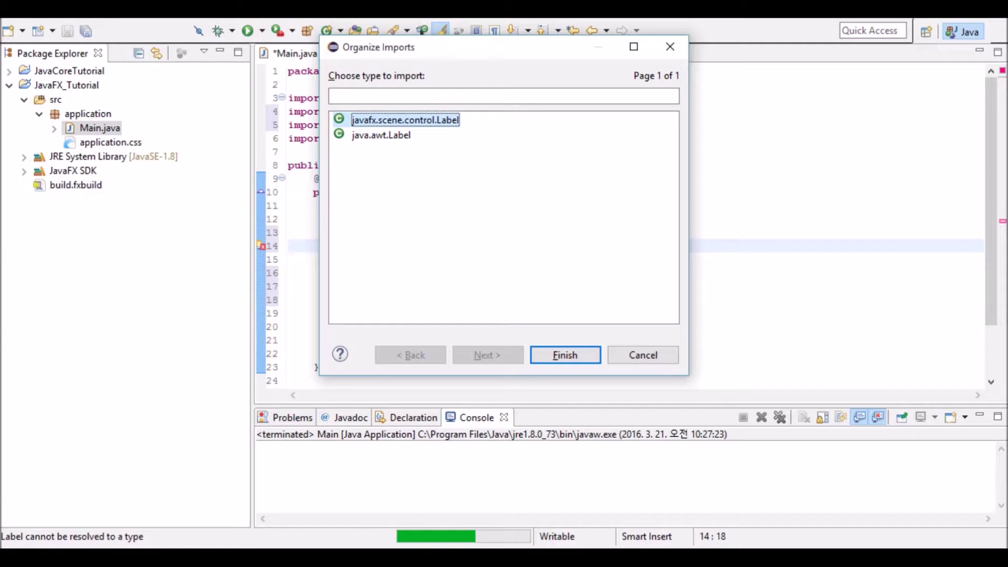
key(Return)
key(End)
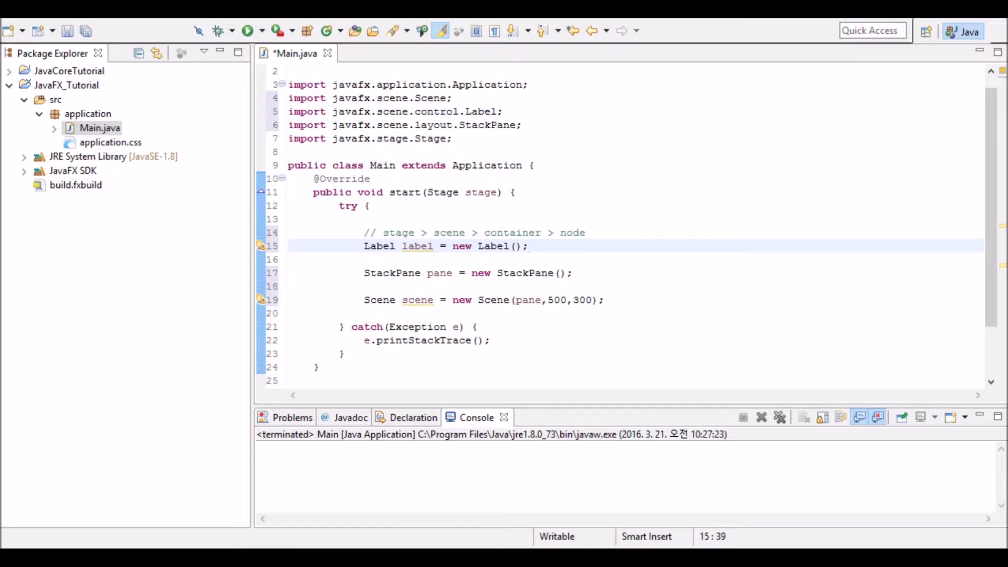
Add label.setText("Hello World > <b") below the Label declaration using content assist
key(Return)
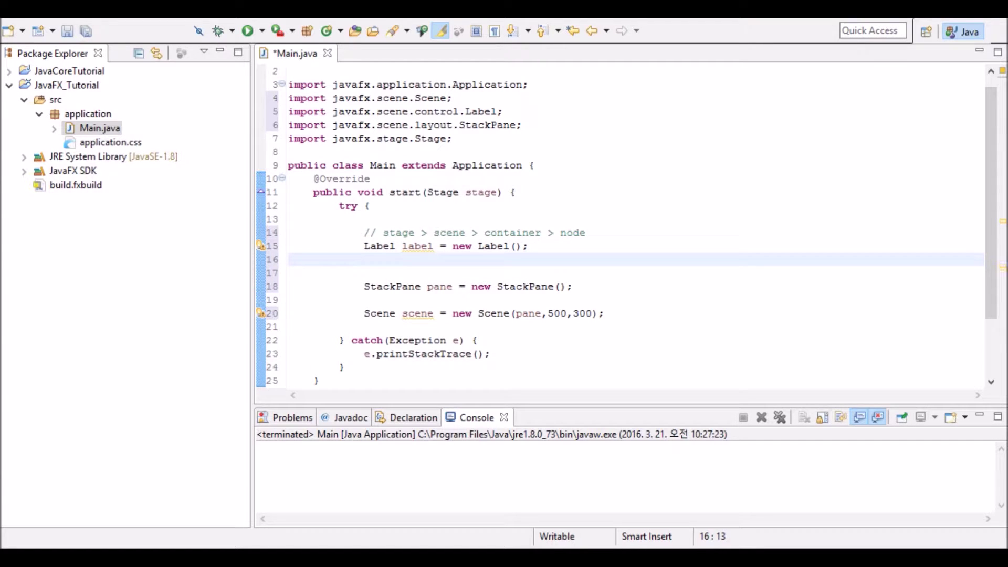
text(l)
text(abel.)
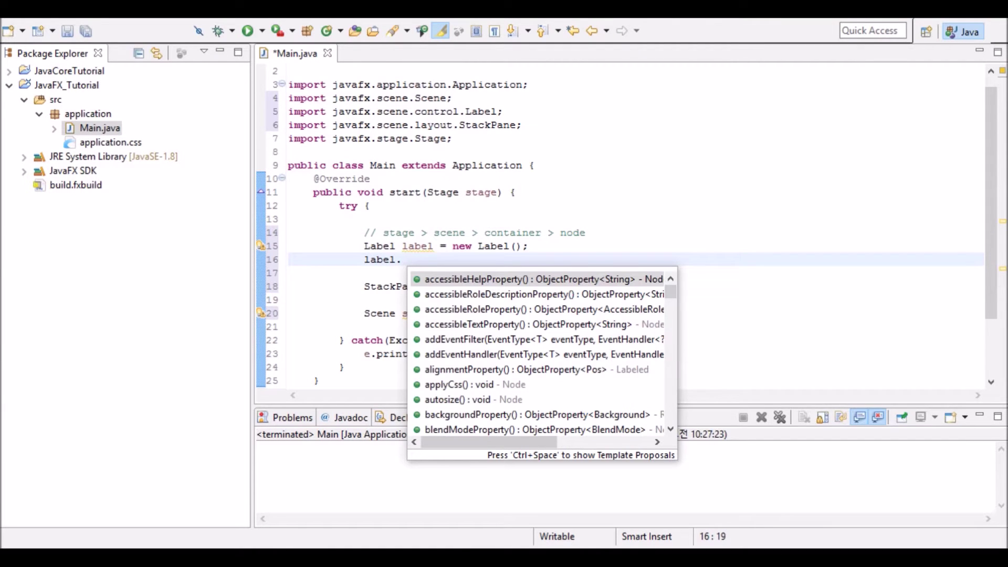
text(setText)
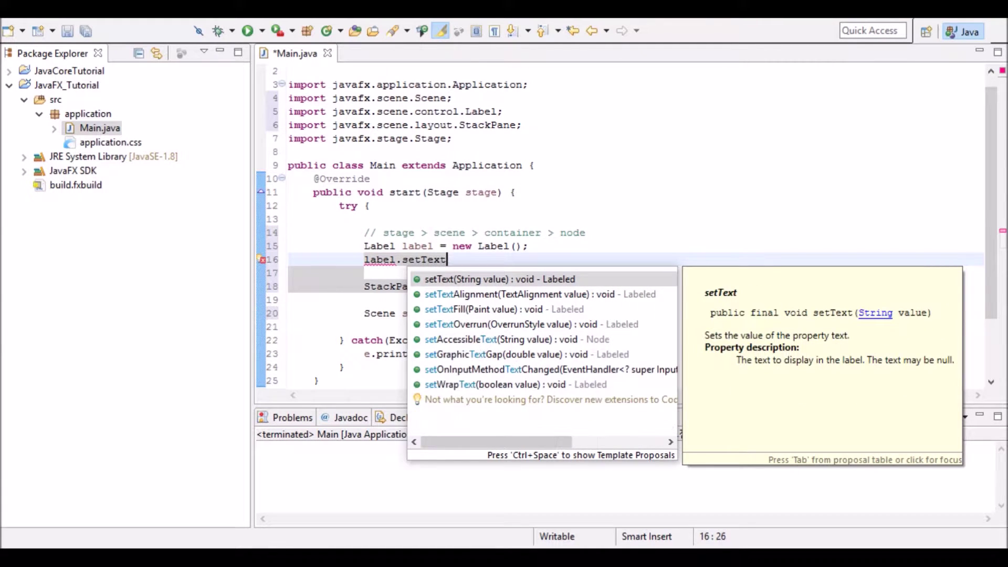
key(Return)
text(;)
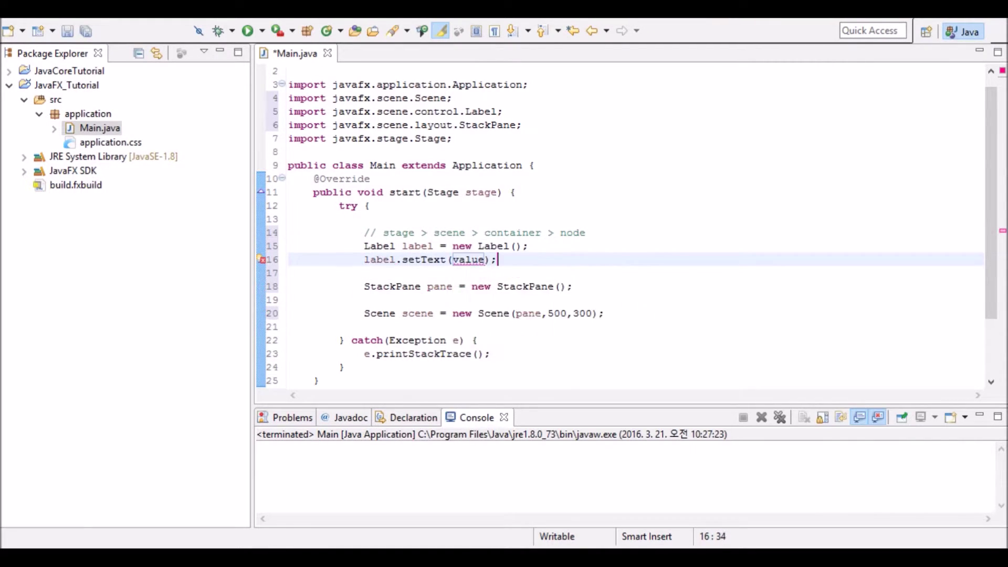
key(Left)
key(Left)
key(shift+Left)
key(shift+Left)
key(shift+Left)
key(shift+Left)
key(shift+Left)
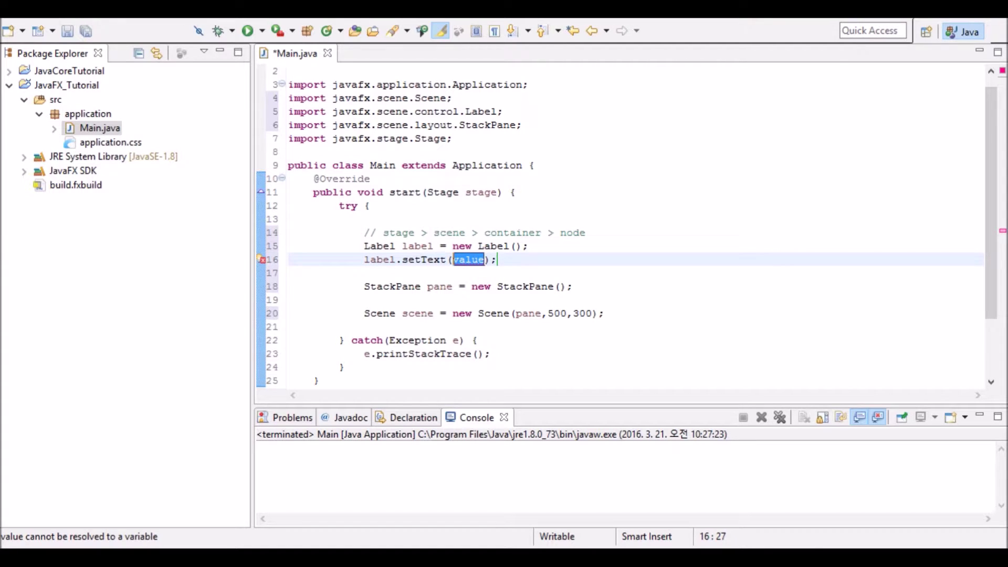
text("")
key(Left)
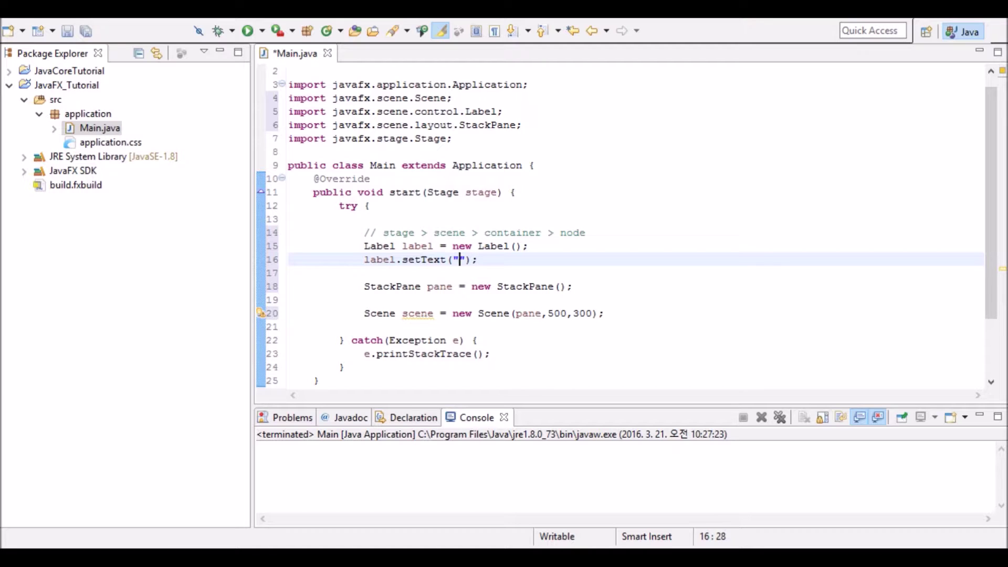
text(Hello W)
text(orld > )
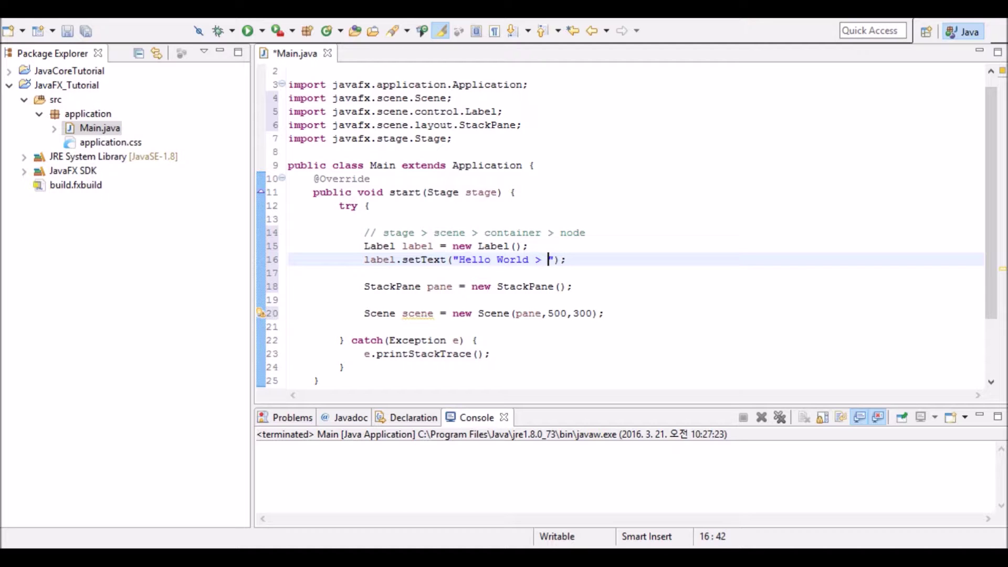
text(<b)
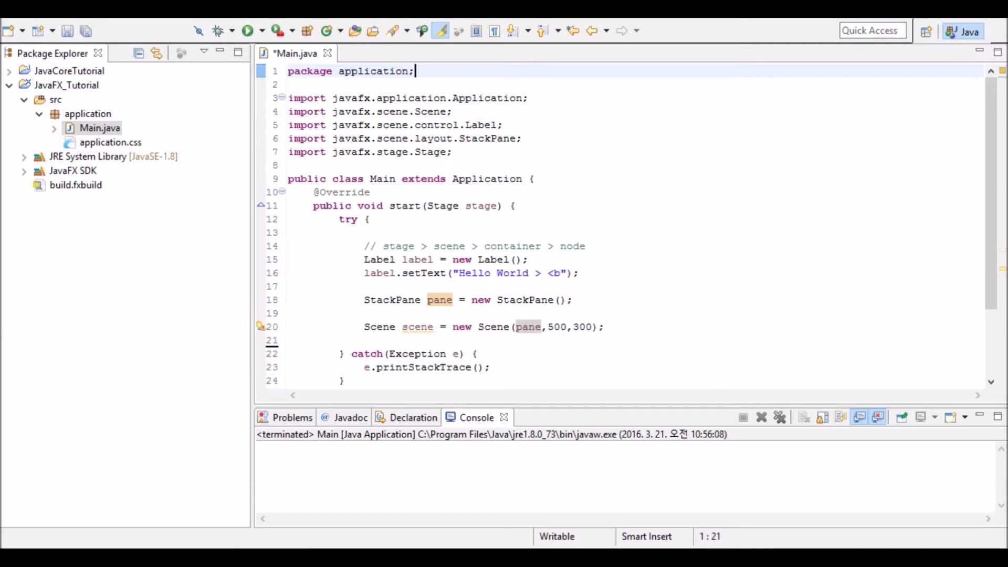
Relate the hierarchy comment to the label and pane variables, ending on the StackPane line
drag(591, 246, 365, 246)
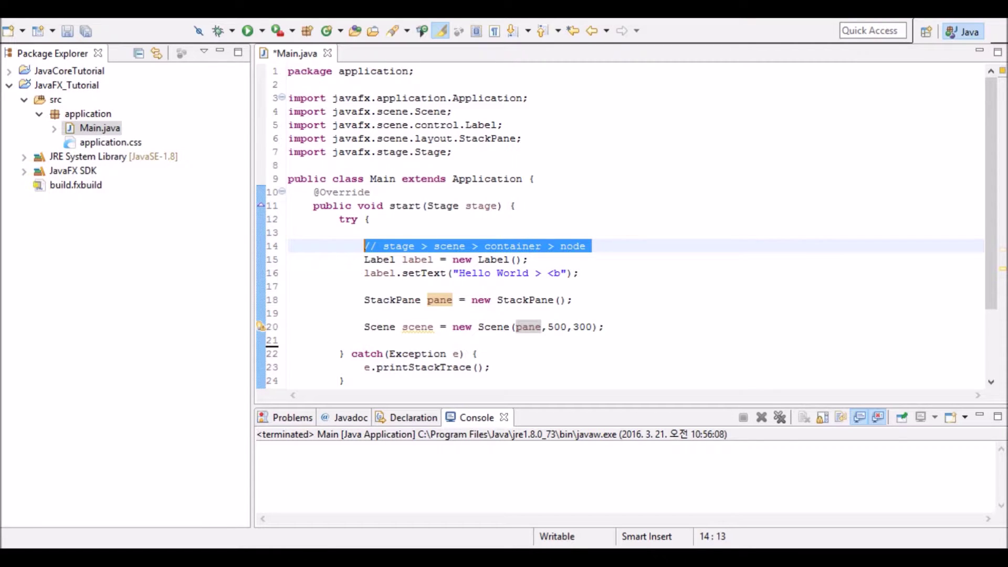
click(420, 259)
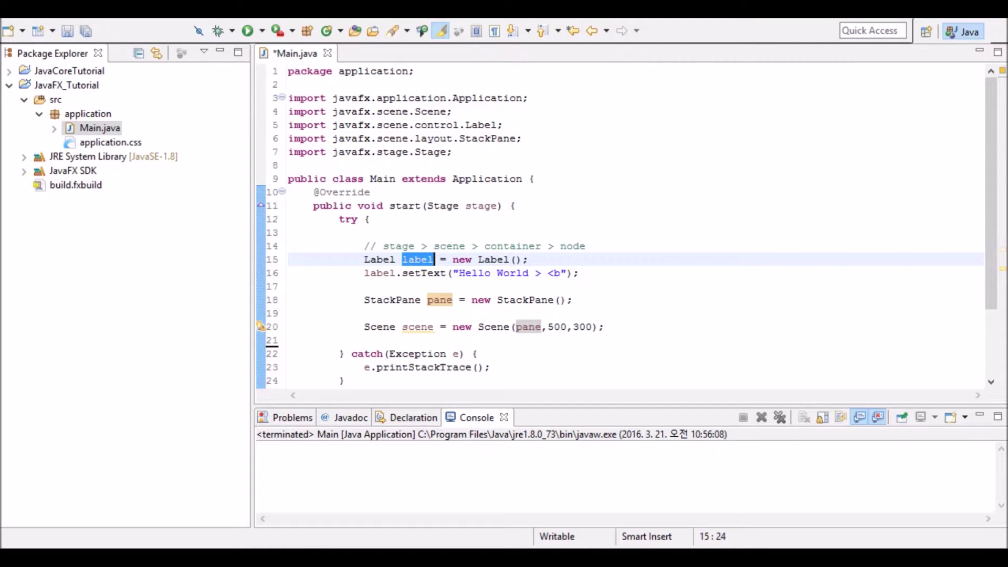
drag(427, 300, 459, 300)
key(shift+Left)
key(End)
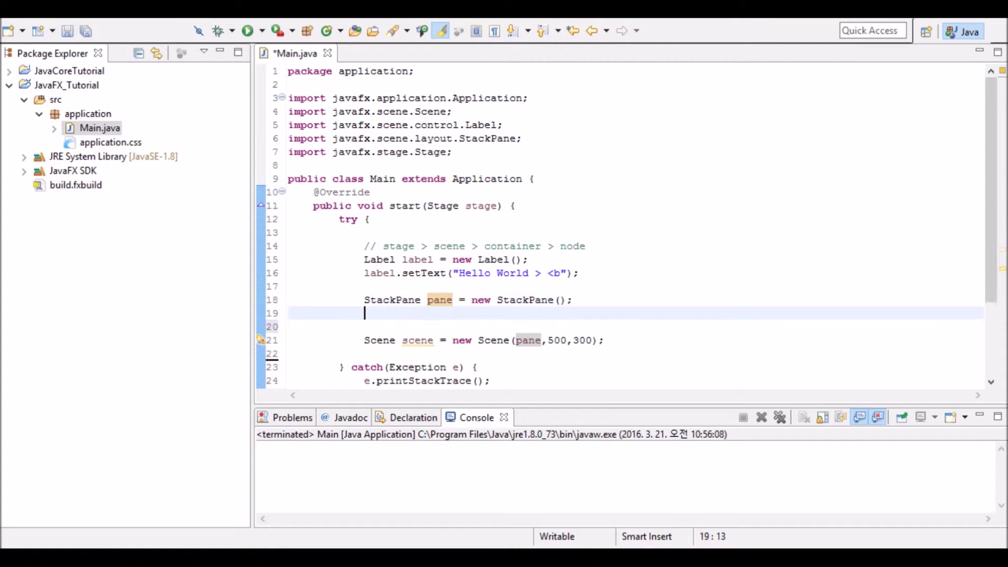
text(pane.)
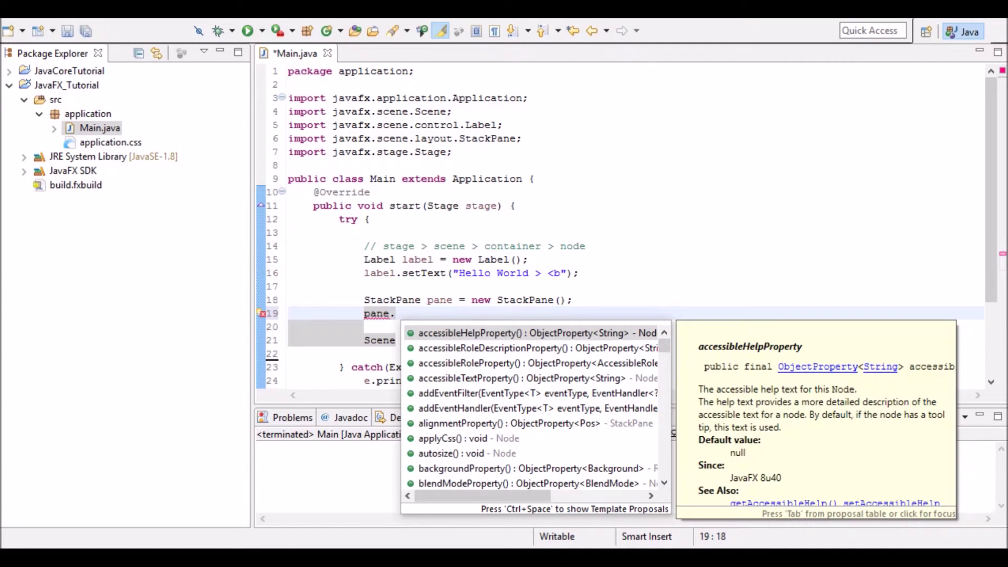
text(getchild)
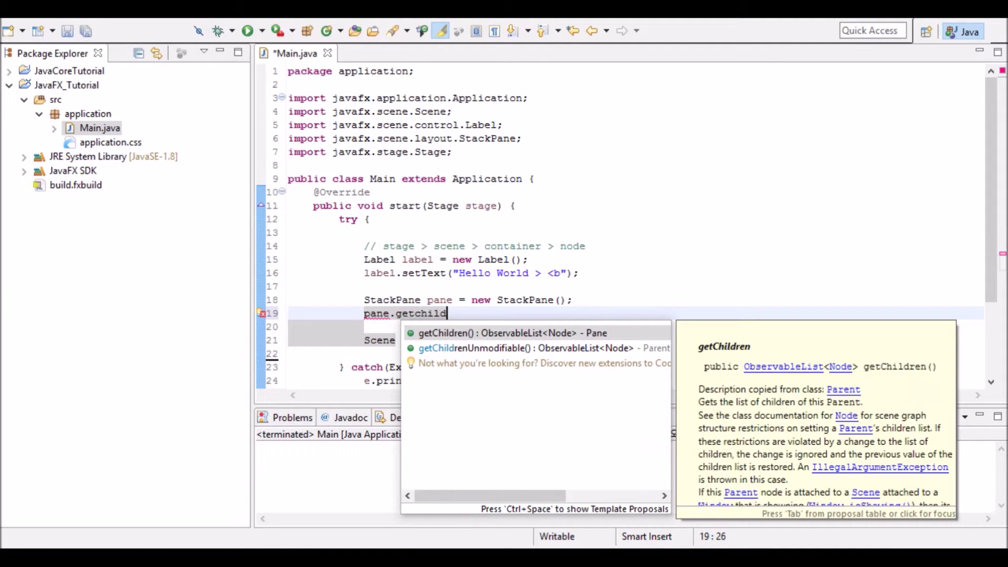
Write pane.getChildren().add(label); with content assist and review it against the StackPane line
key(Return)
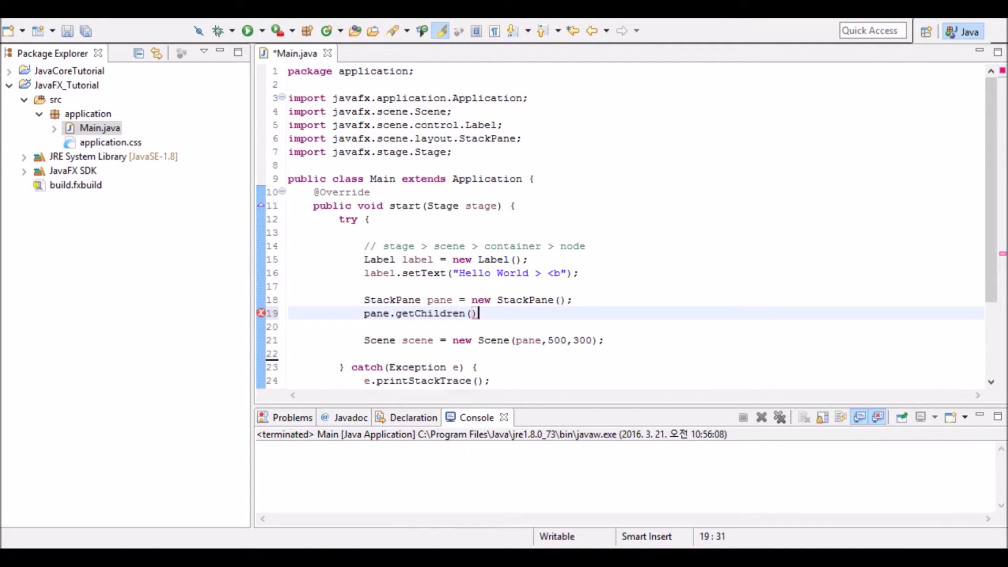
text(.add)
key(Return)
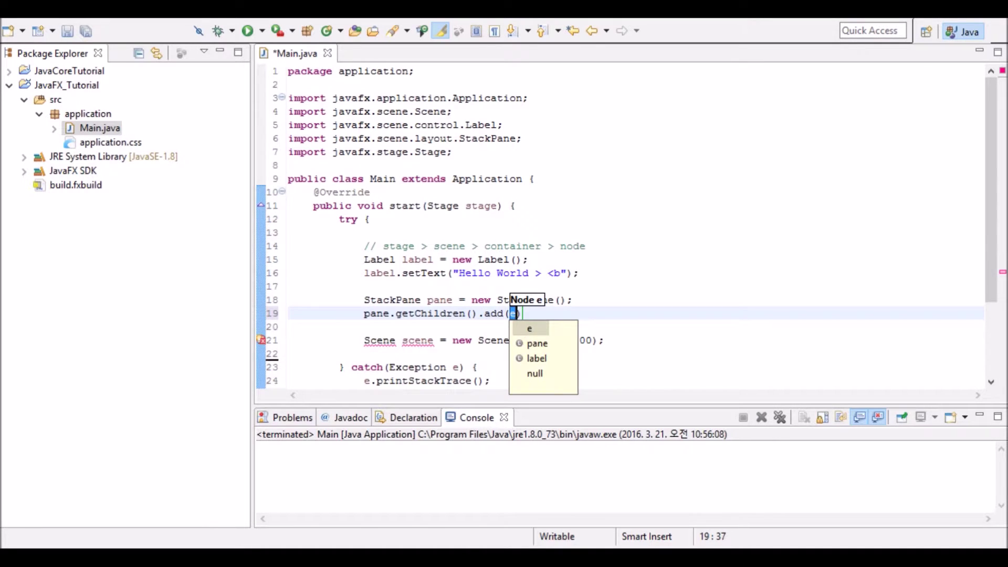
text(la)
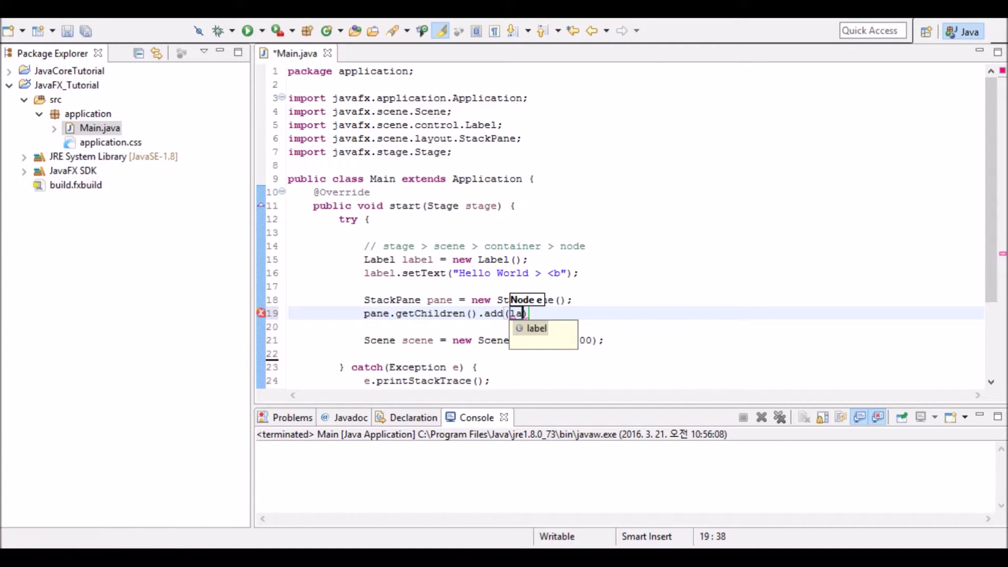
text(bel)
key(Return)
text(;)
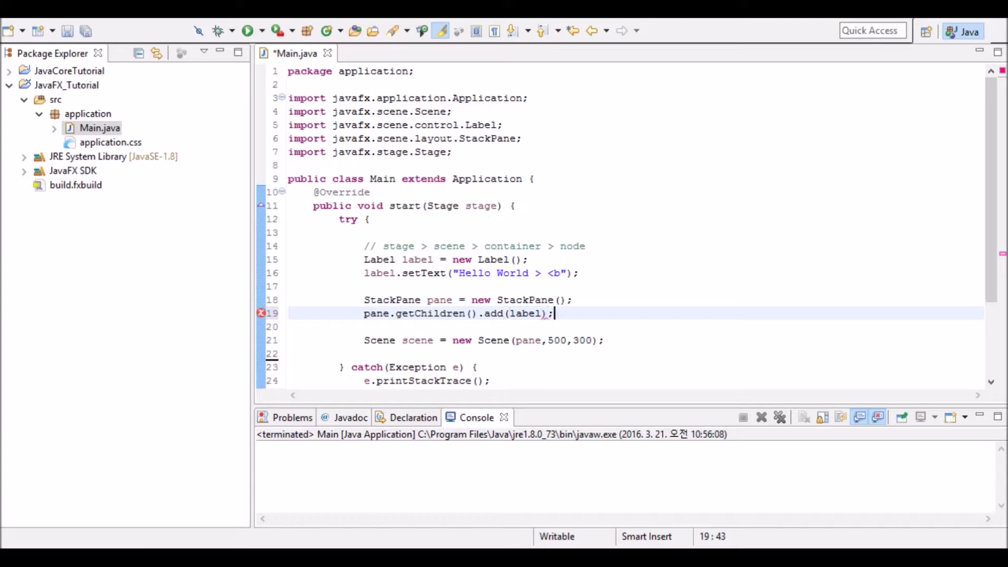
drag(554, 314, 365, 314)
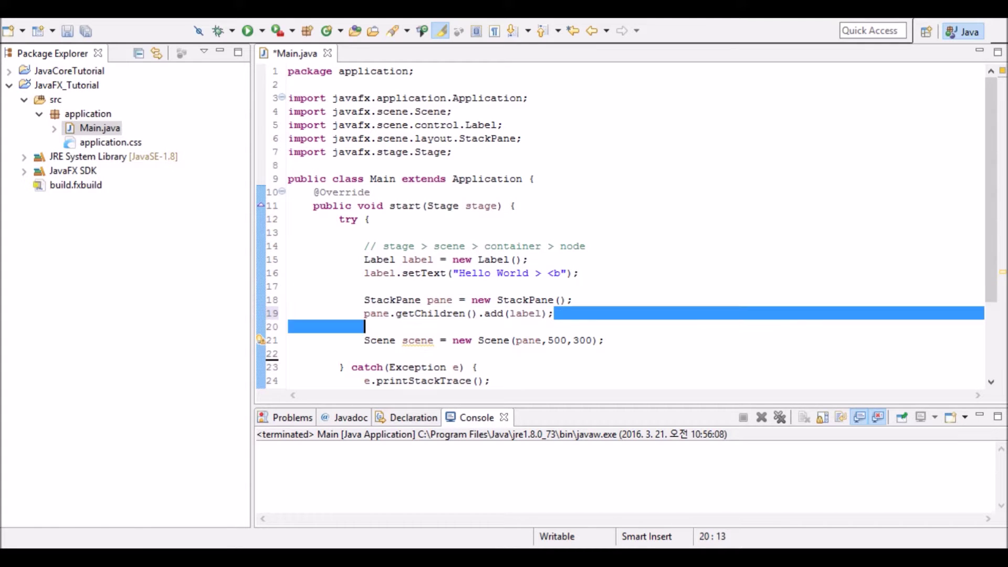
click(418, 259)
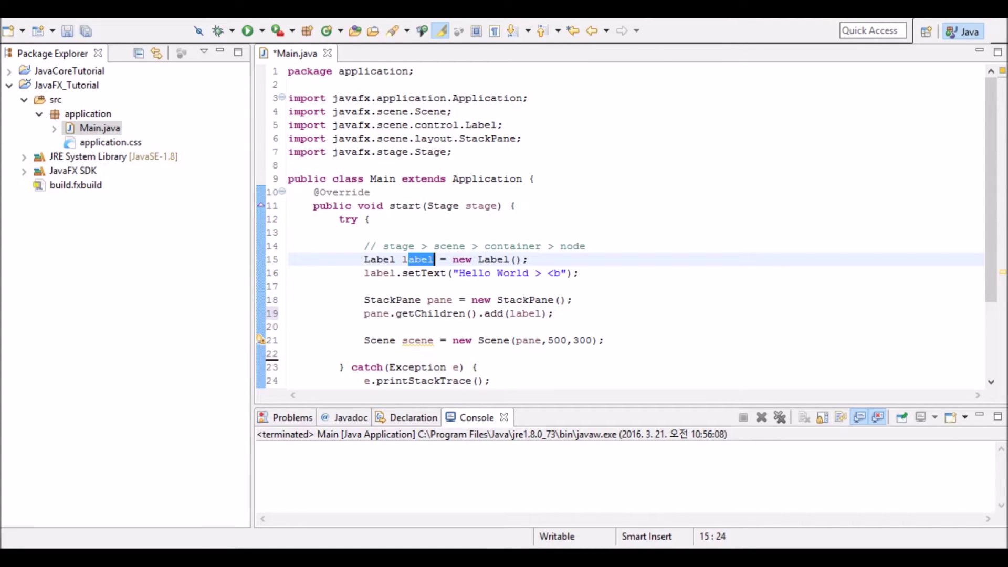
drag(364, 300, 422, 300)
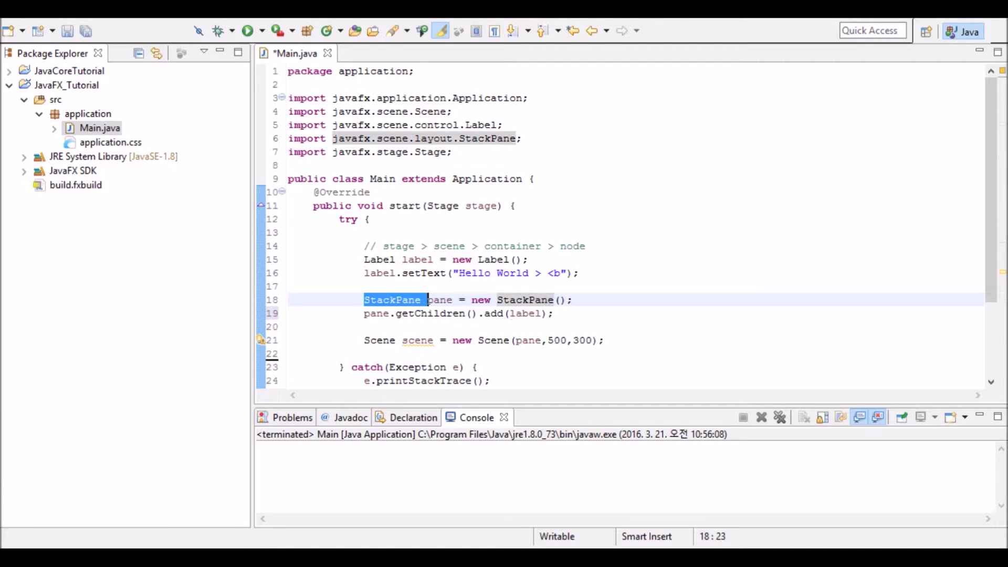
click(554, 314)
Add stage.setScene(scene); and stage.show(); right after the Scene line
drag(402, 340, 434, 340)
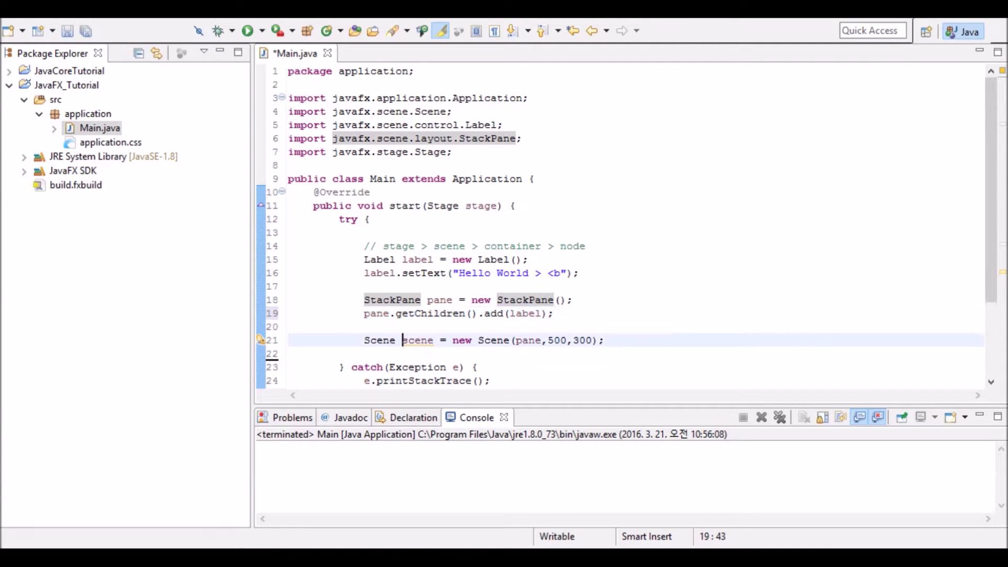
drag(466, 206, 497, 206)
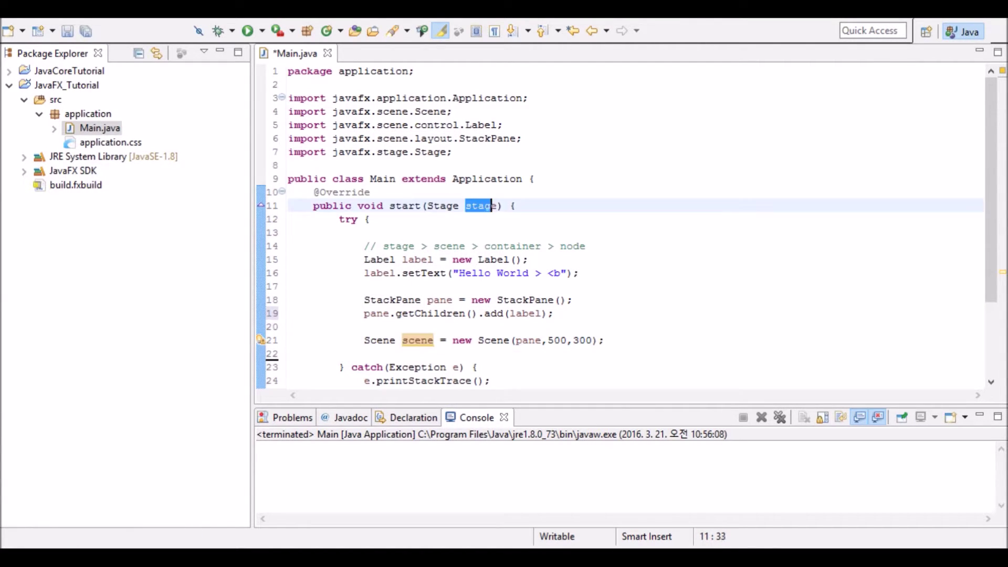
click(604, 340)
key(Return)
text(st)
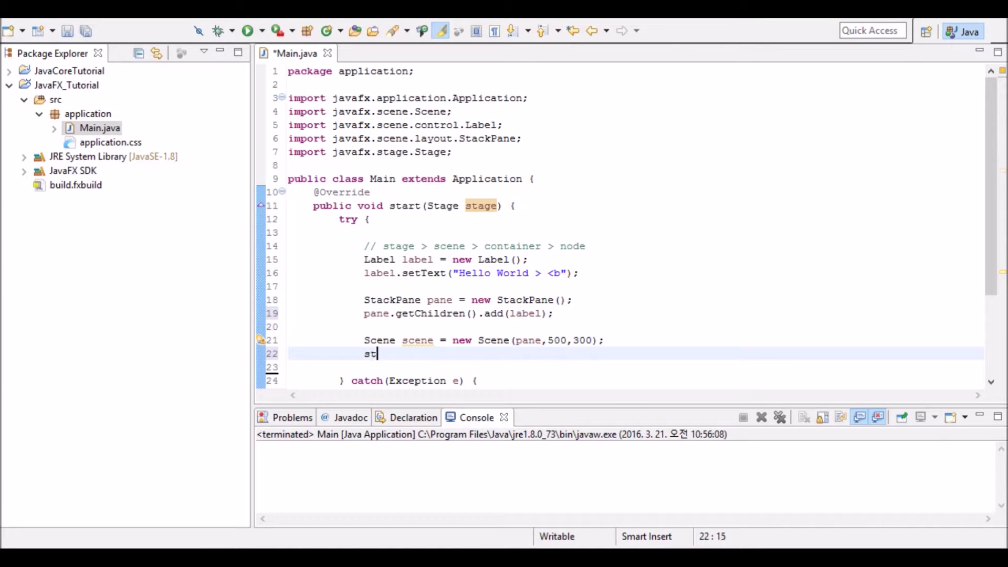
text(age.setS)
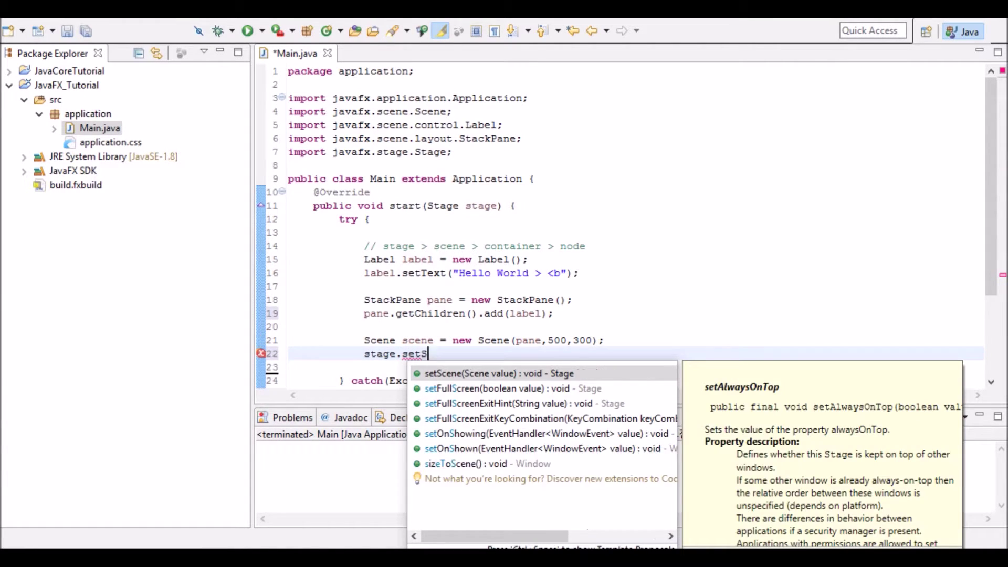
text(c)
key(Return)
text(s)
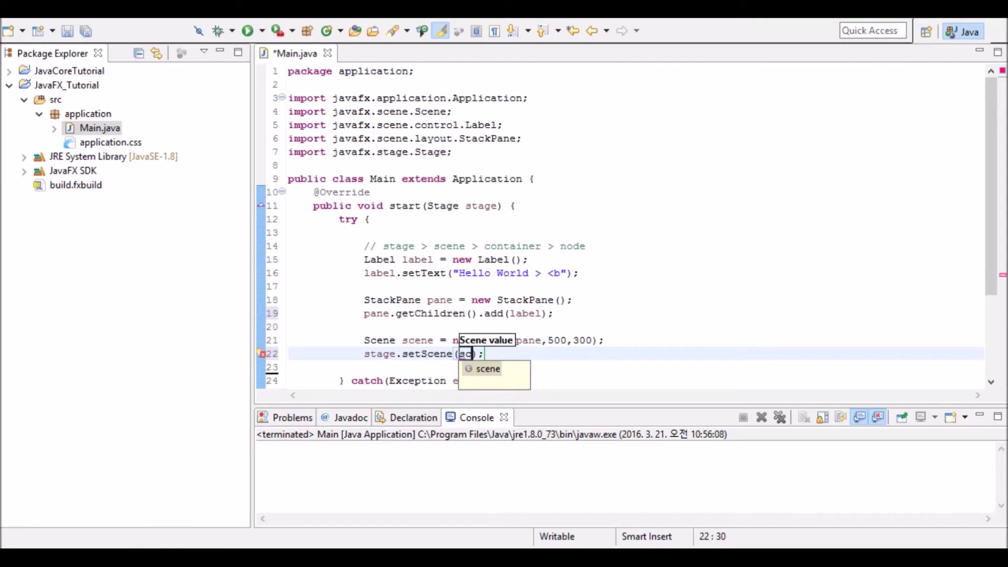
text(cnne)
key(Return)
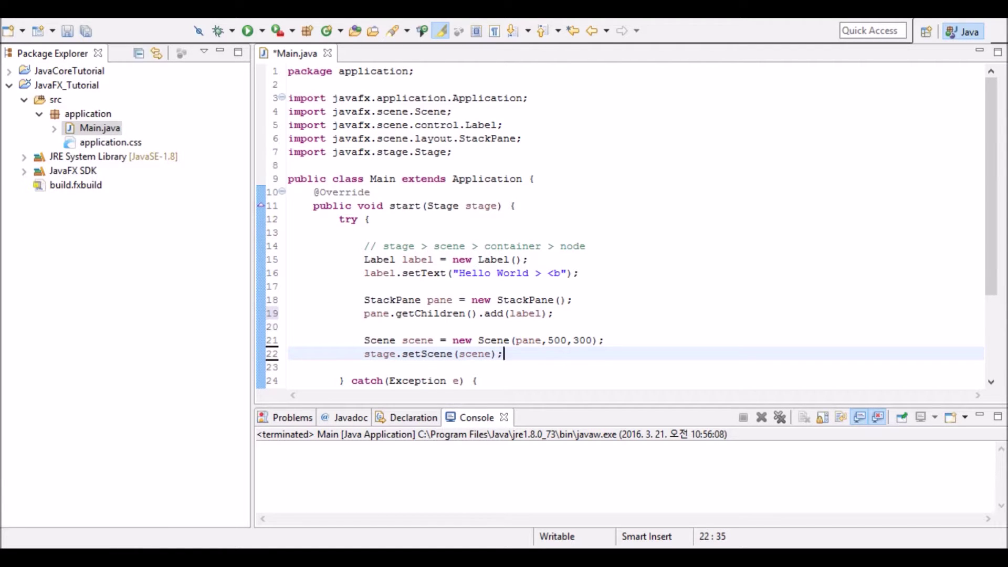
key(Return)
text(stage.sho)
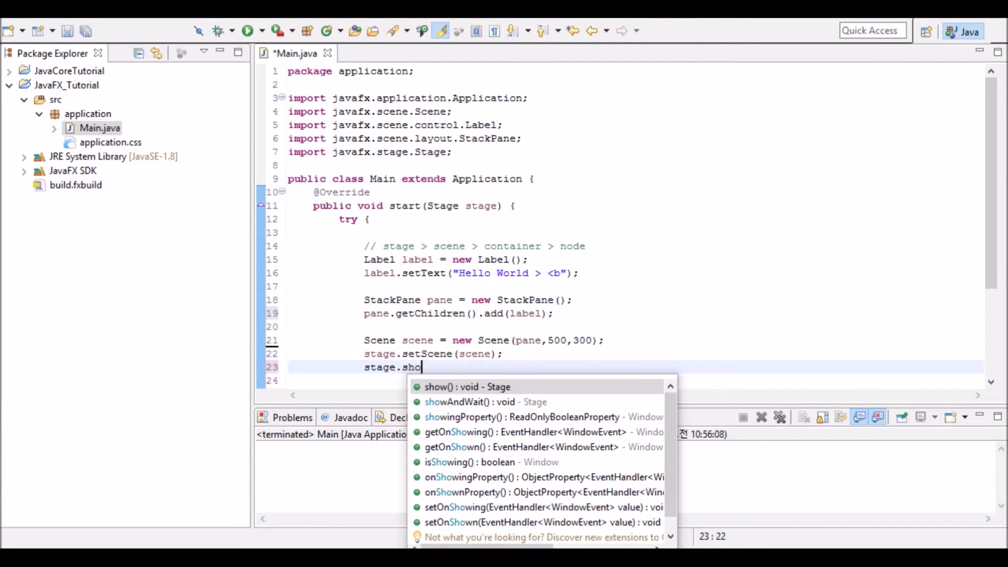
text(w();)
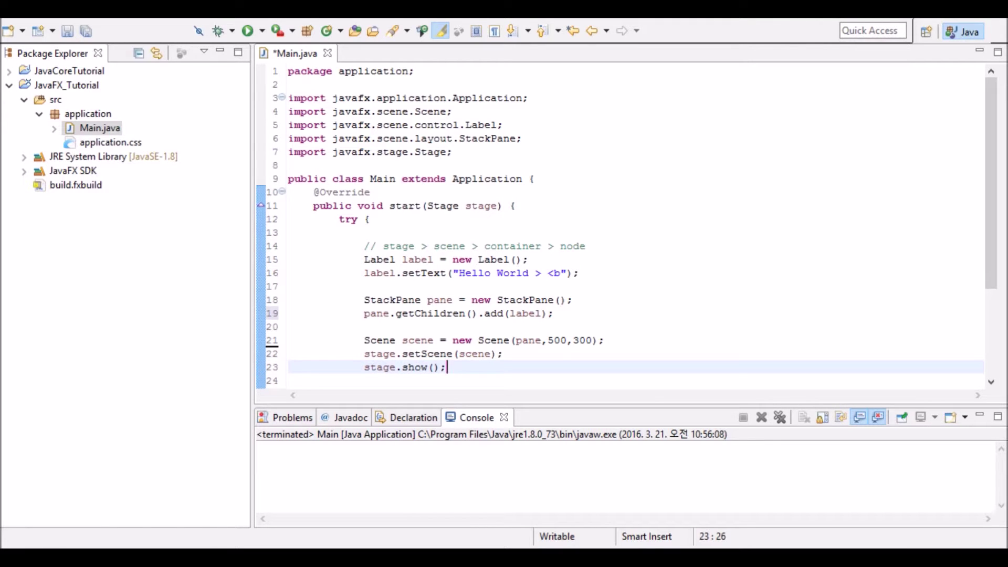
scroll(626, 227, down, 3)
scroll(627, 226, up, 2)
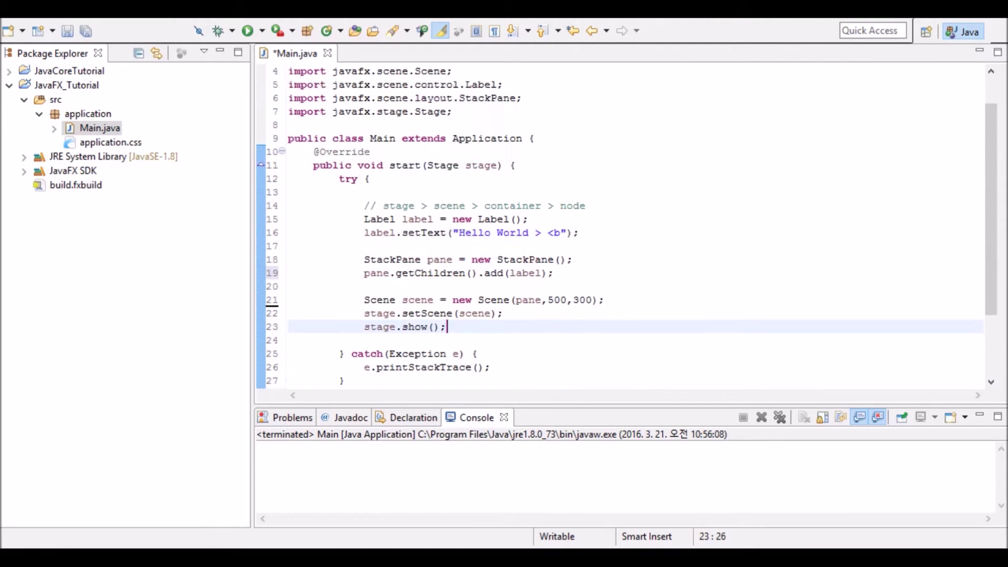
scroll(627, 226, up, 1)
scroll(626, 227, down, 1)
Save and run, then drag the Hello World > <b window aside to inspect it
click(247, 30)
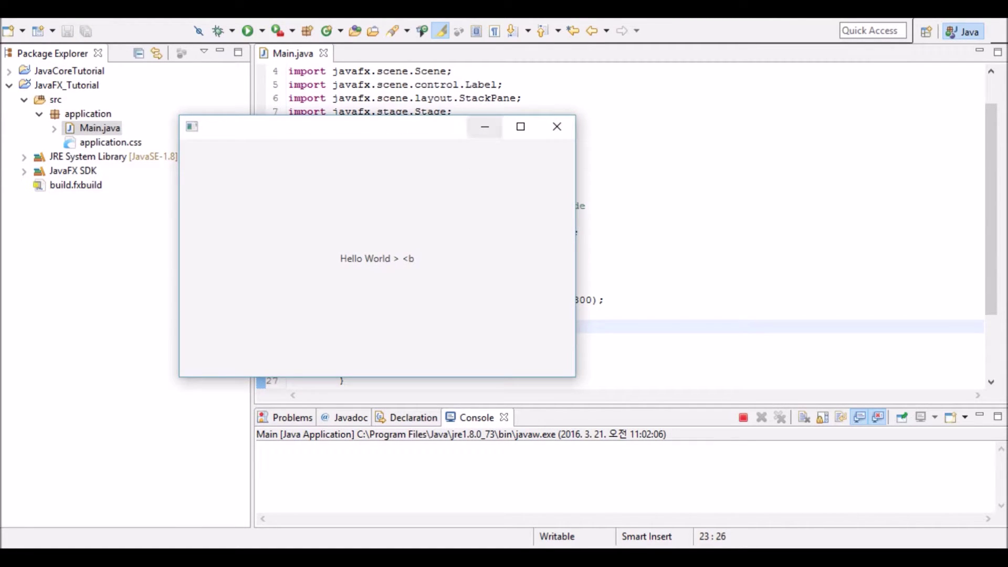
drag(442, 126, 565, 132)
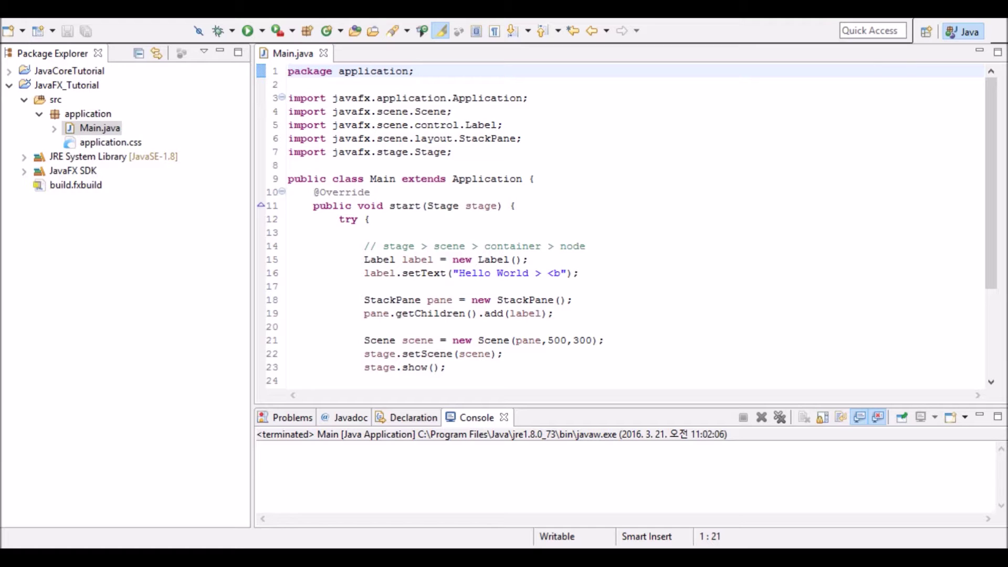
Add label.setStyle("-fx-font-size: 30;") on a new line after setText
click(580, 273)
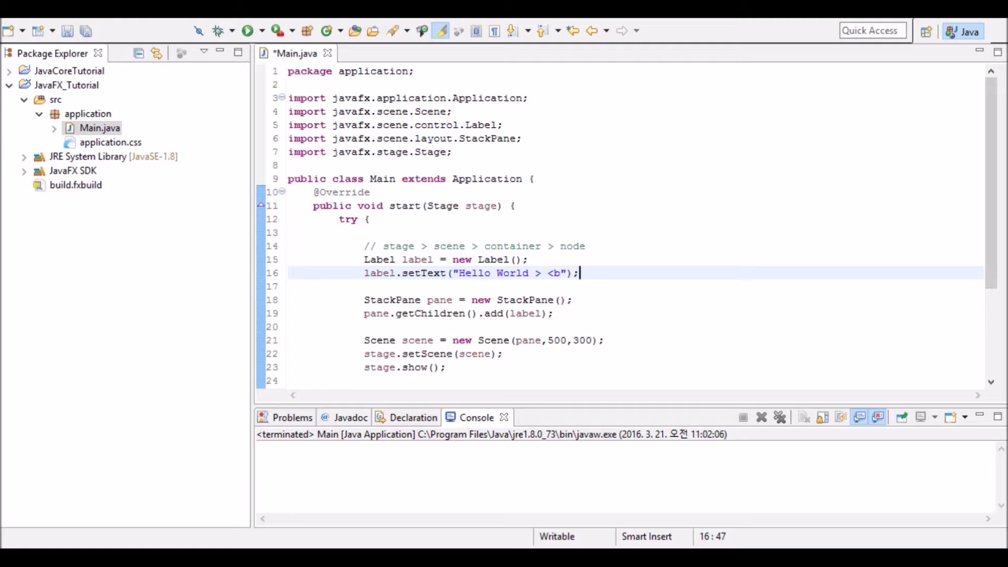
key(Return)
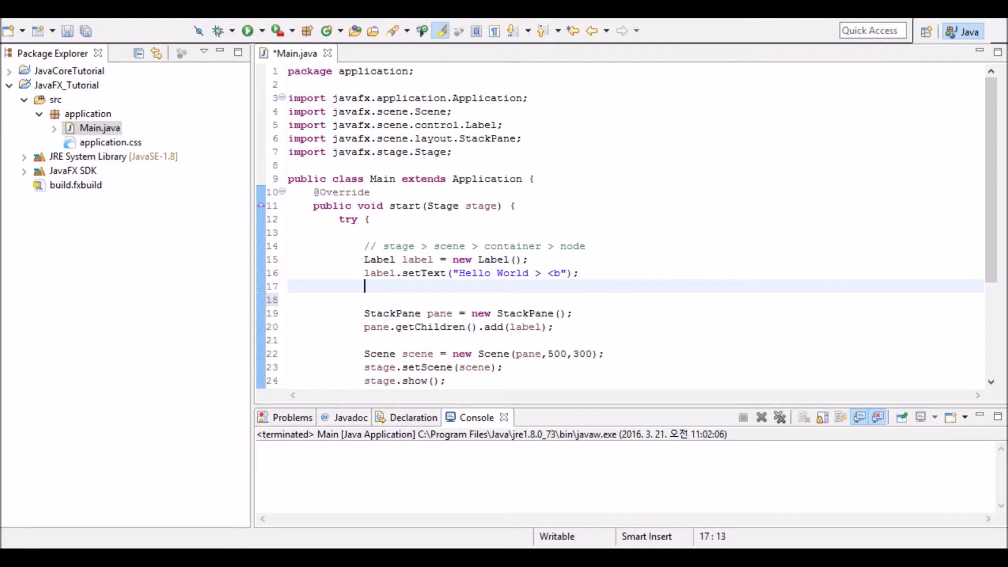
text(// C)
text(SS)
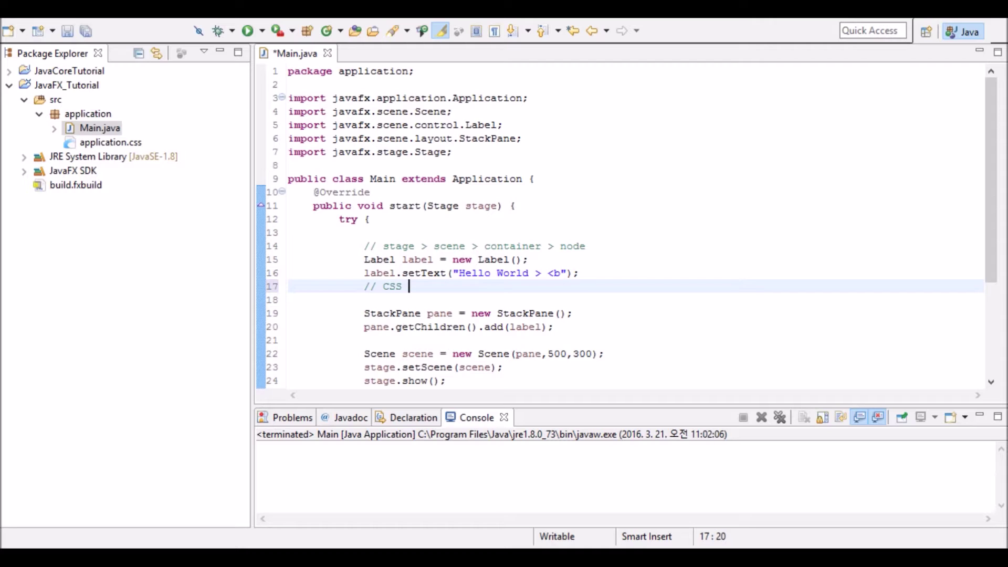
key(shift+Left)
key(shift+Left)
key(shift+Left)
key(shift+Left)
key(shift+Left)
key(shift+Left)
key(shift+Left)
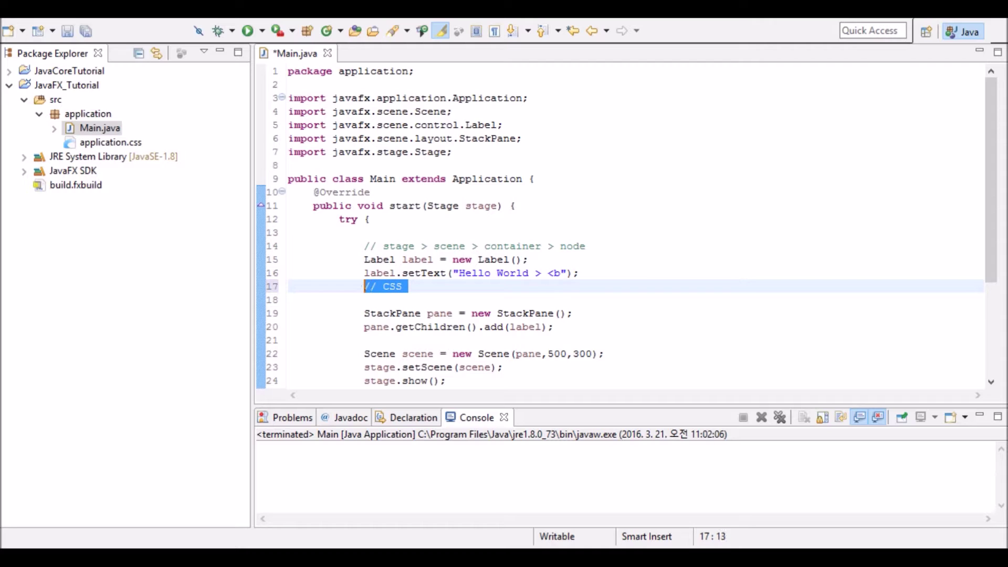
text(label.)
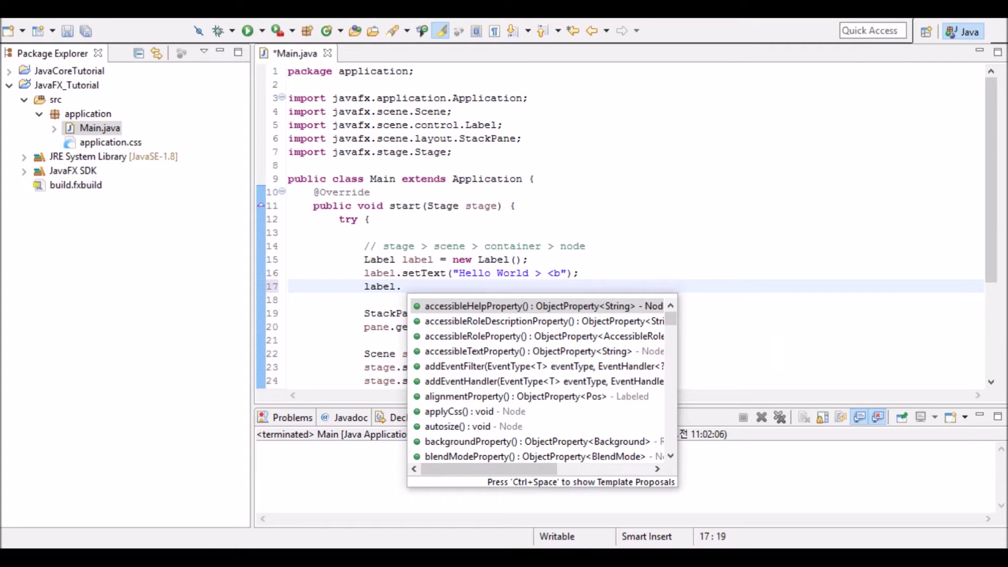
text(setStyle)
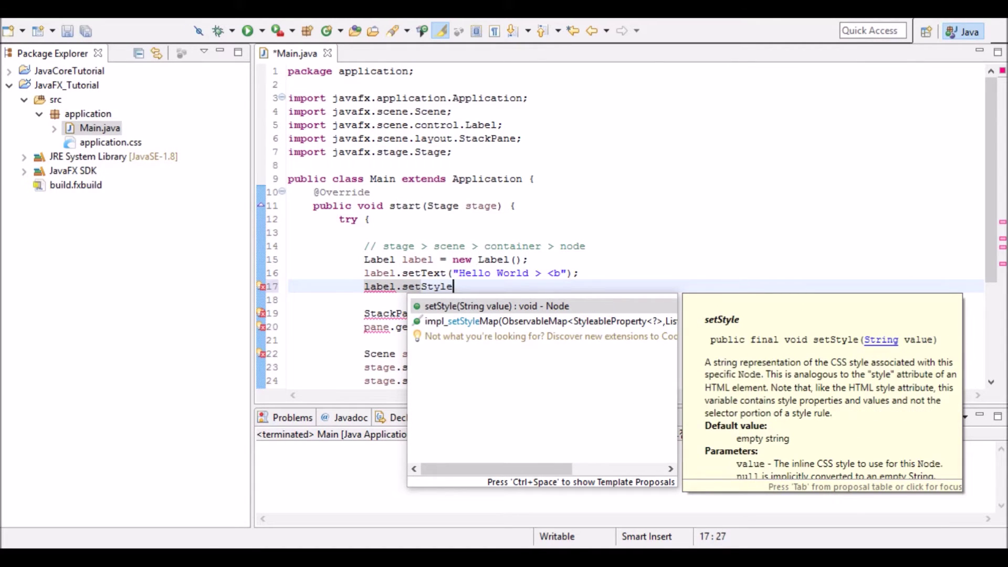
key(Return)
key(Escape)
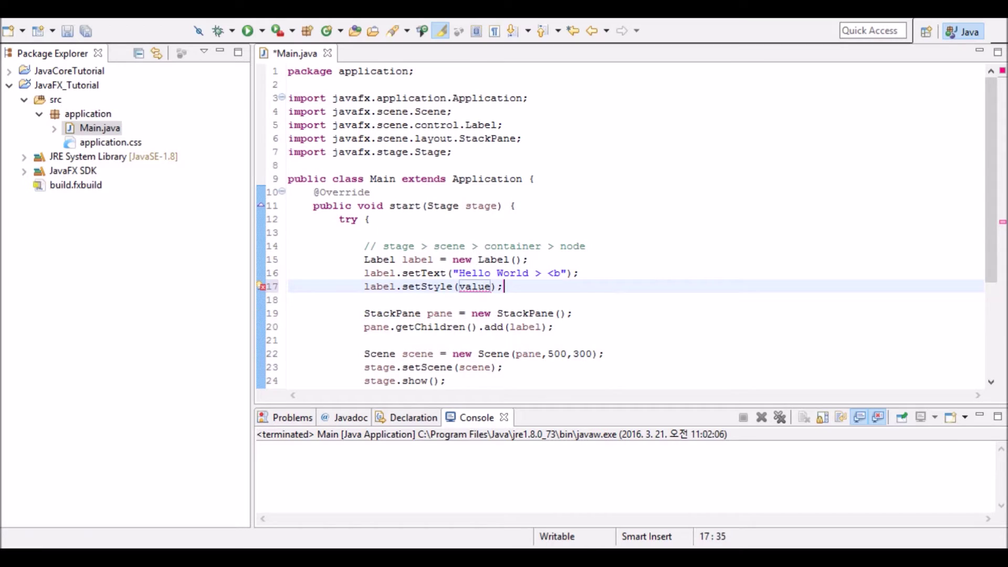
drag(491, 287, 458, 287)
key(BackSpace)
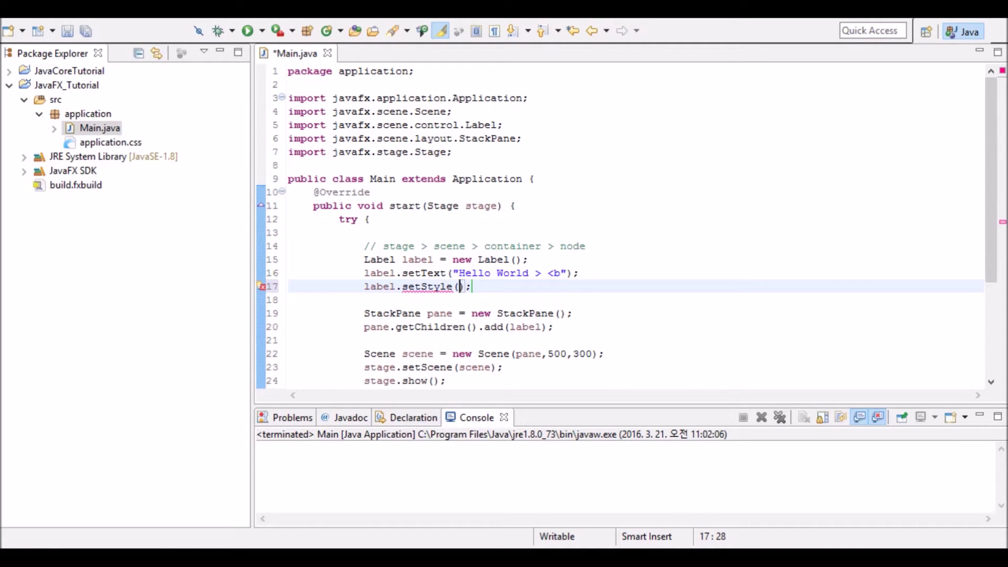
text("")
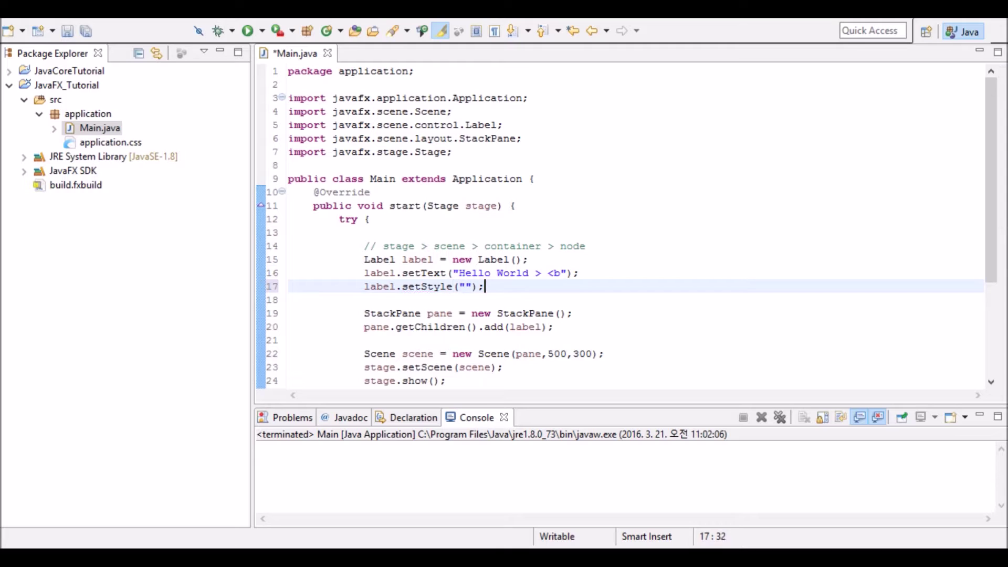
key(Left)
text(-)
text(fx-font)
text(-siz)
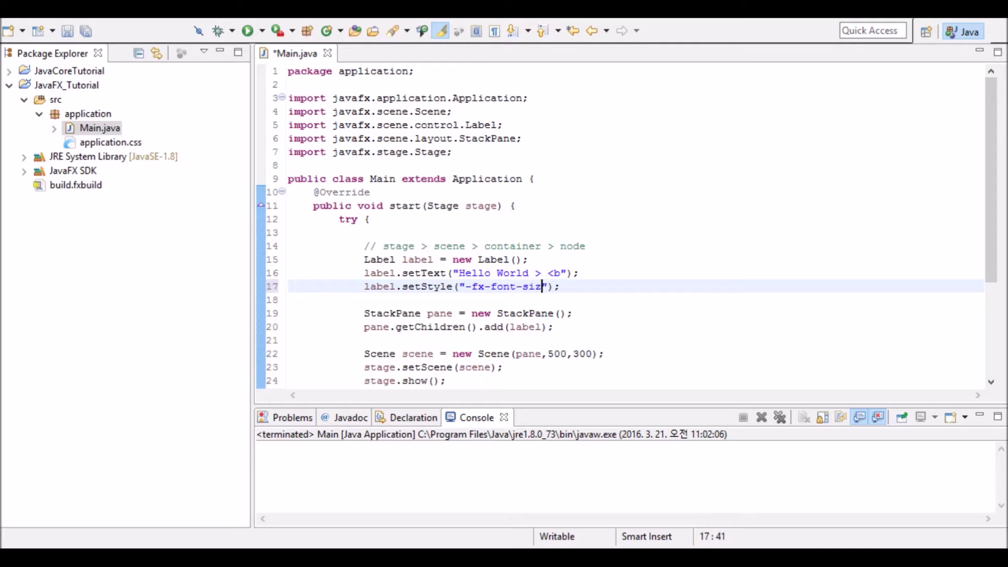
text(e:)
text( 30)
text(;)
Review the font-size style string, then save and run with Ctrl+F11
drag(587, 287, 459, 285)
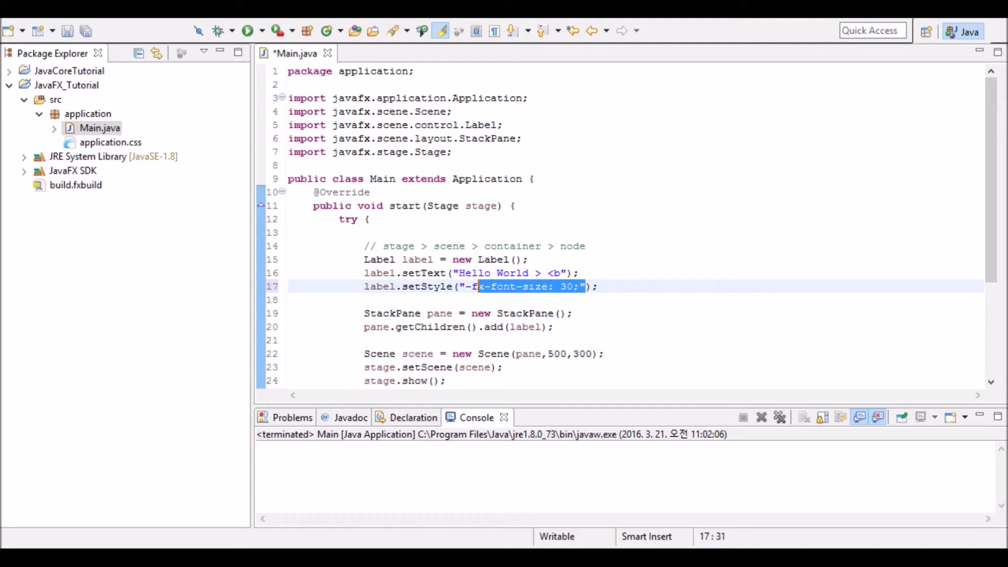
click(599, 286)
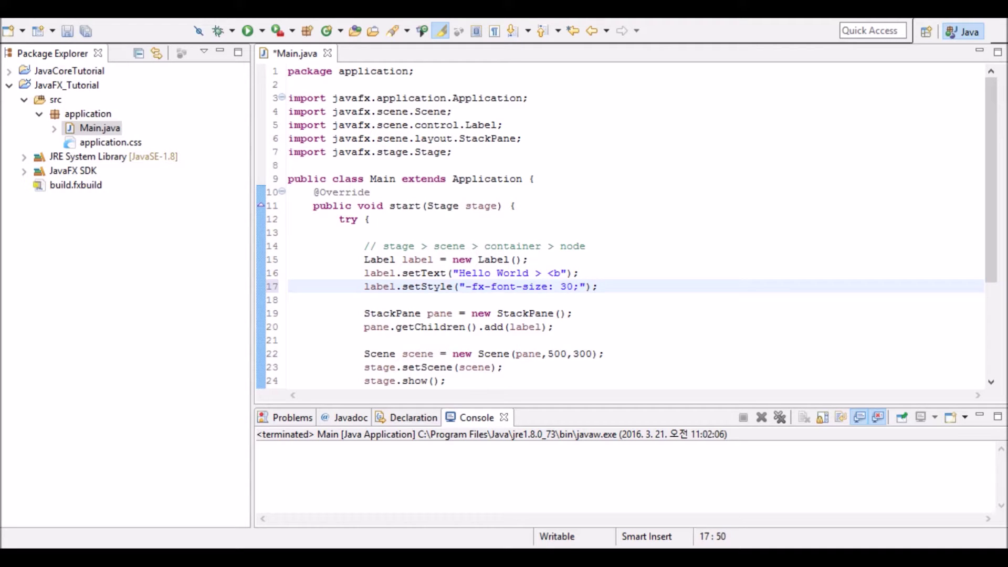
key(ctrl+F11)
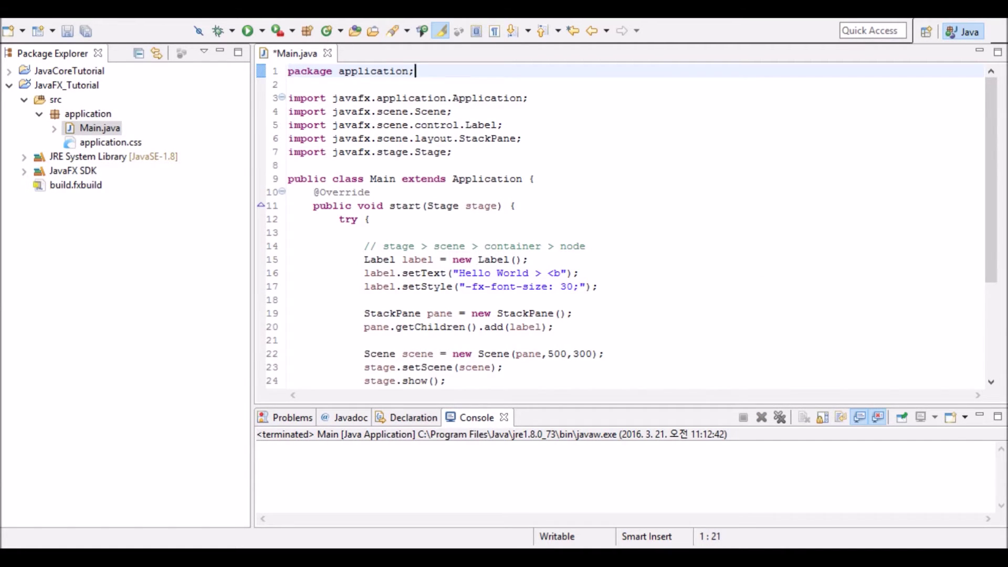
Add -fx-text-fill: red to the label style, run the app, then close its window
click(580, 286)
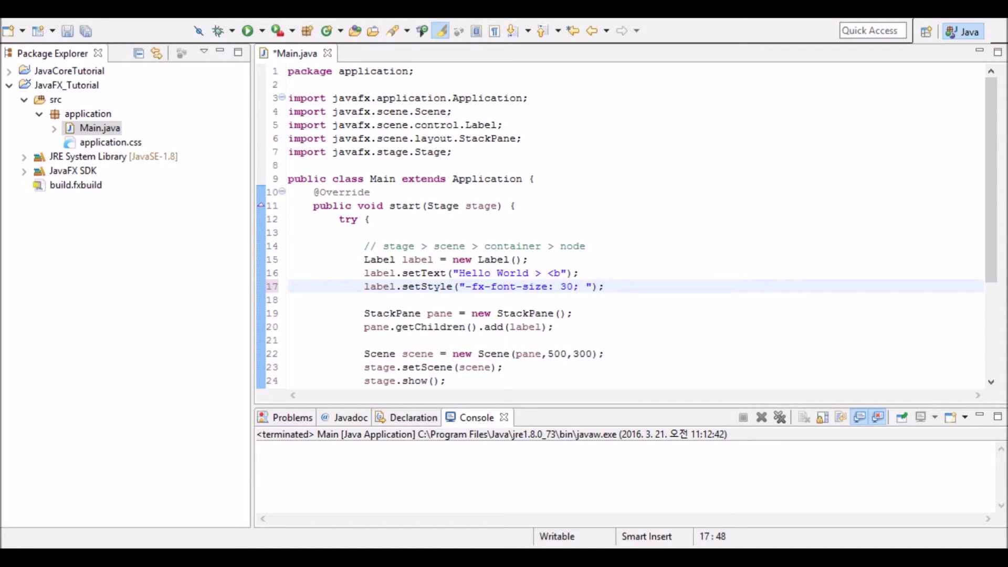
text(-fx)
text(-text)
text(-fill)
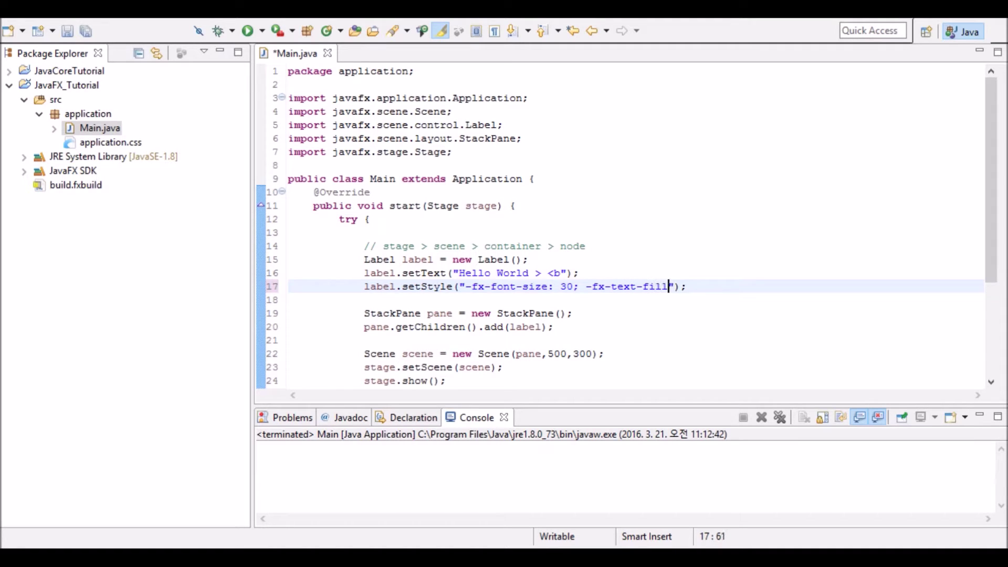
text(: )
text(red)
text(;)
key(ctrl+F11)
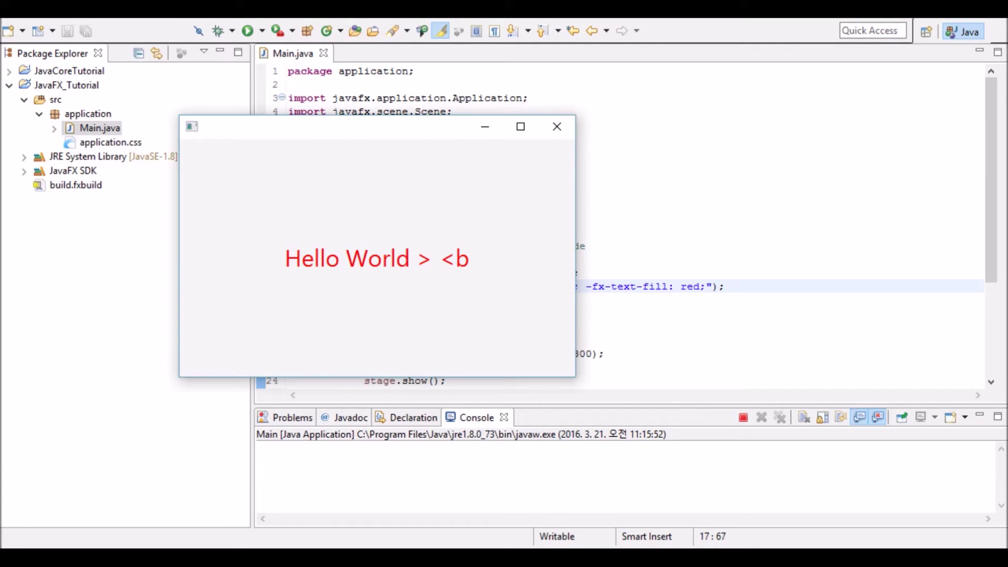
key(alt+F4)
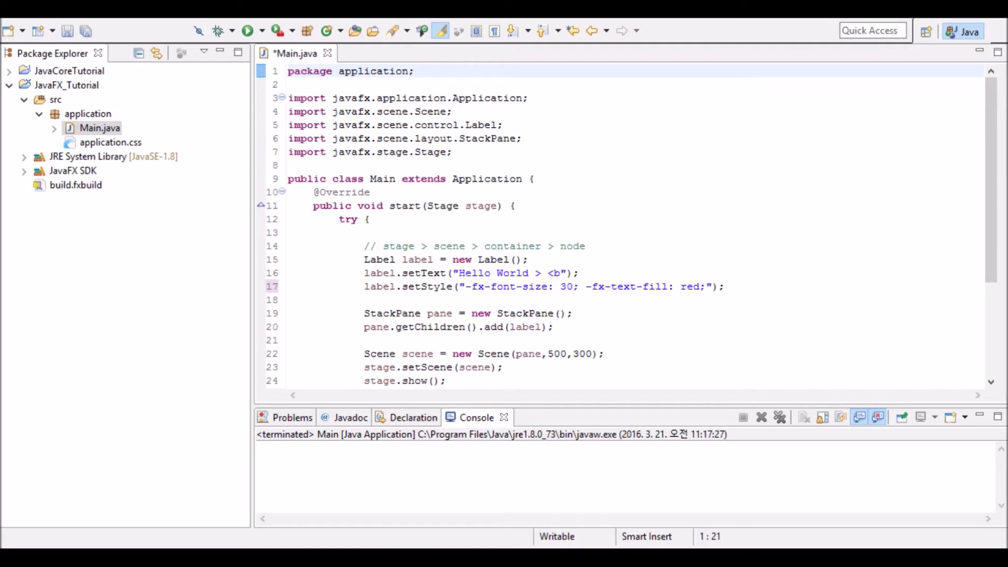
Change the style property from -fx-text-fill: red to -fx-background-color: lightblue
drag(603, 286, 668, 286)
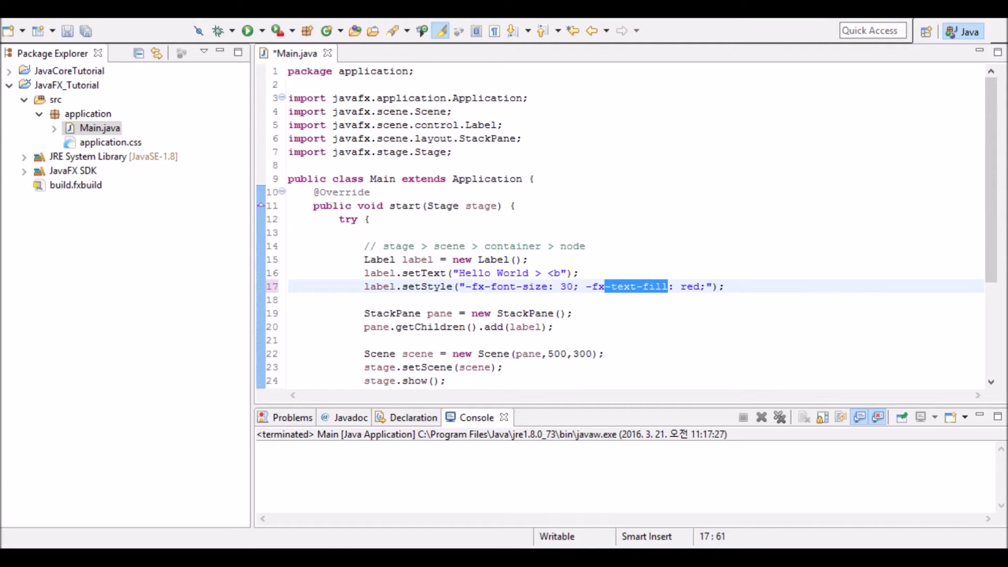
text(-)
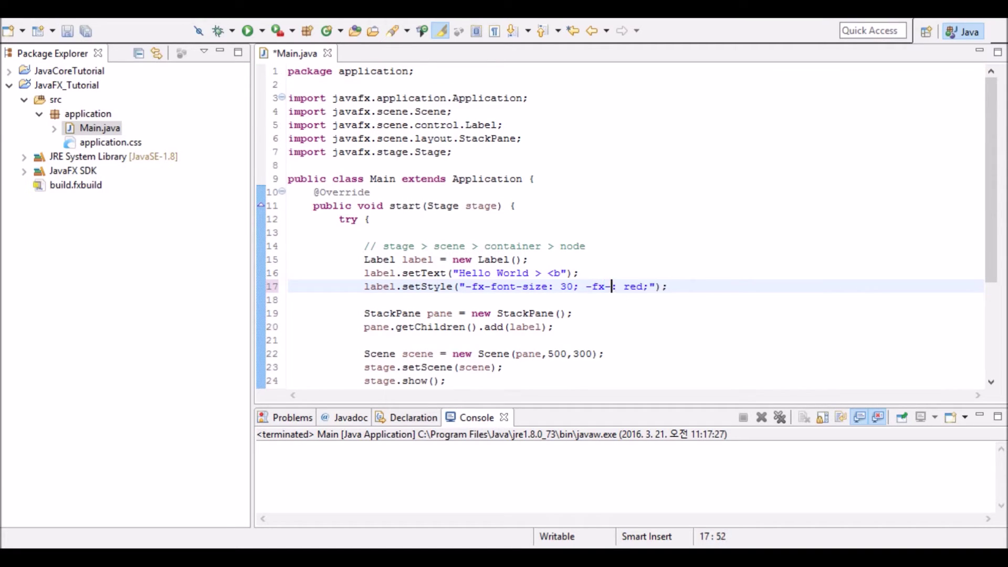
text(back)
text(ground-c)
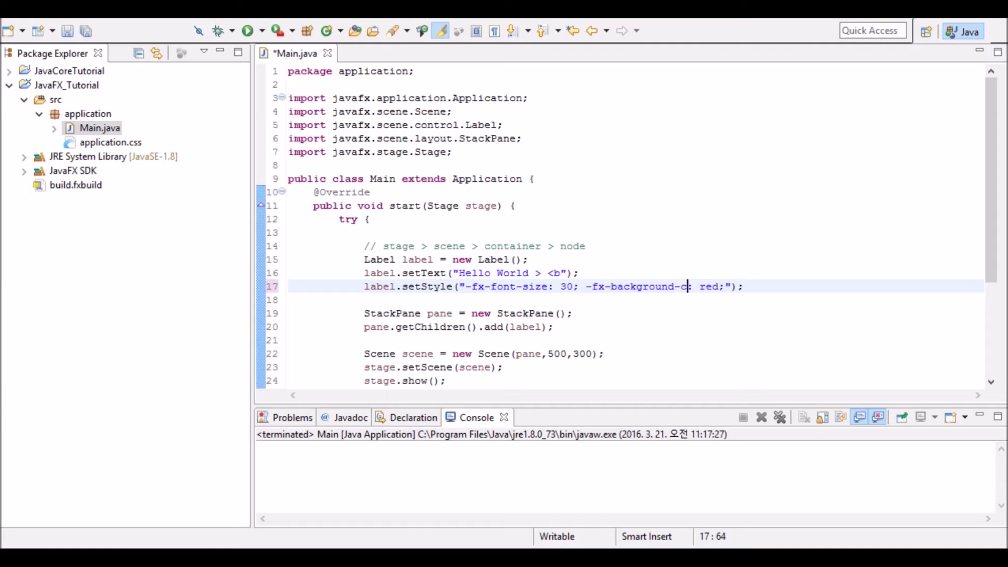
text(olor)
click(737, 287)
drag(744, 288, 725, 286)
text(l)
text(ightblue)
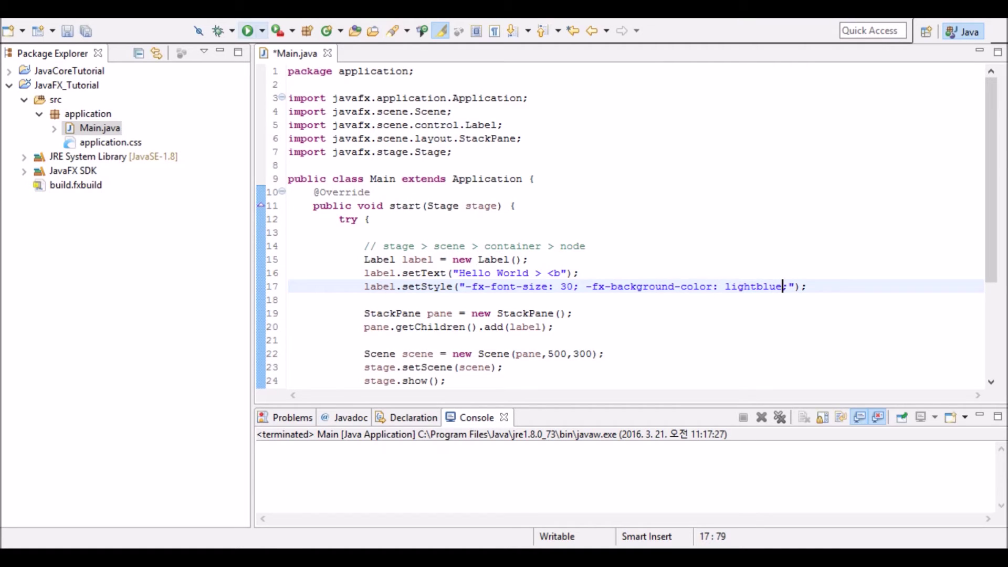
Save and run the app, view the light blue Hello World label, then close it
key(ctrl+F11)
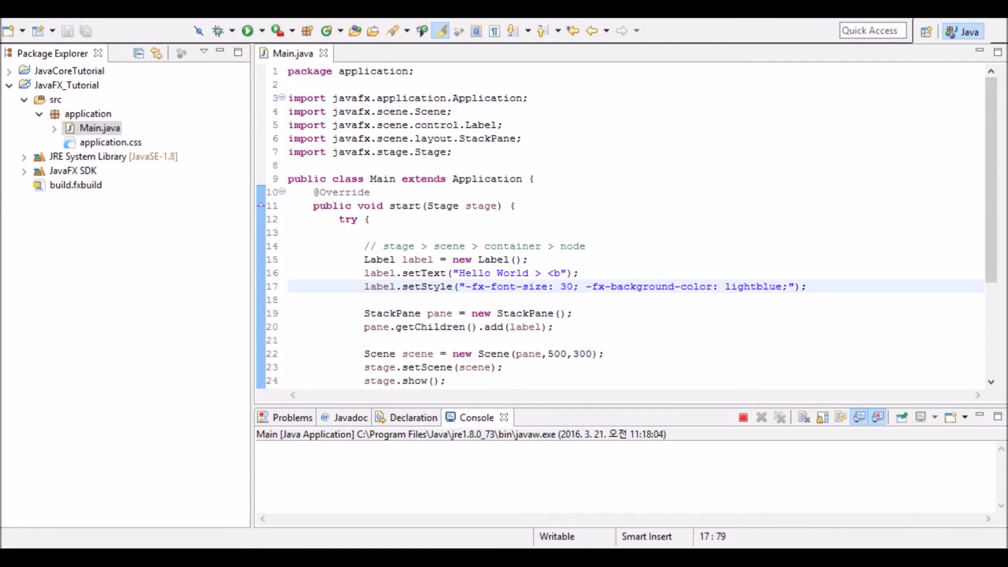
drag(354, 126, 458, 129)
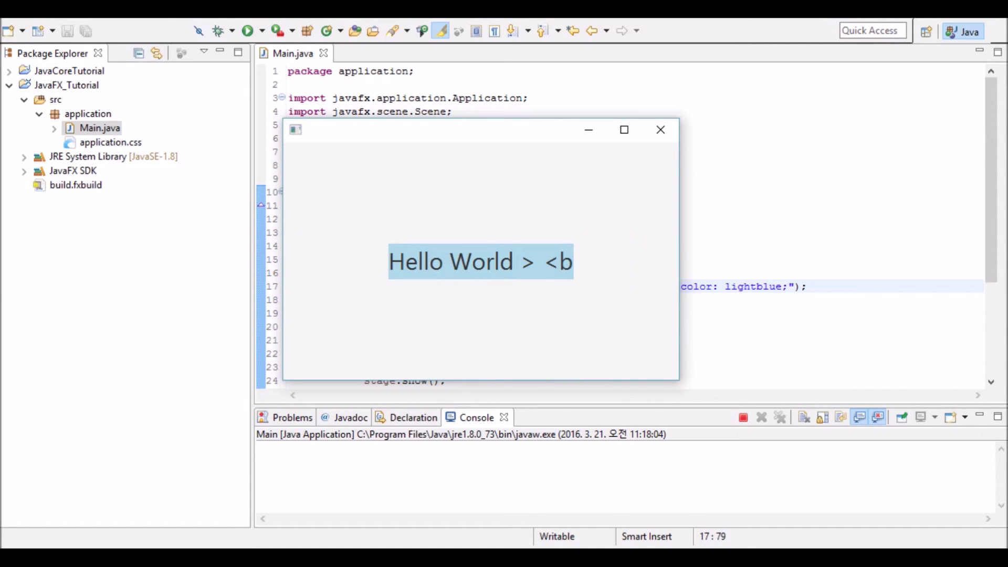
click(661, 130)
click(418, 71)
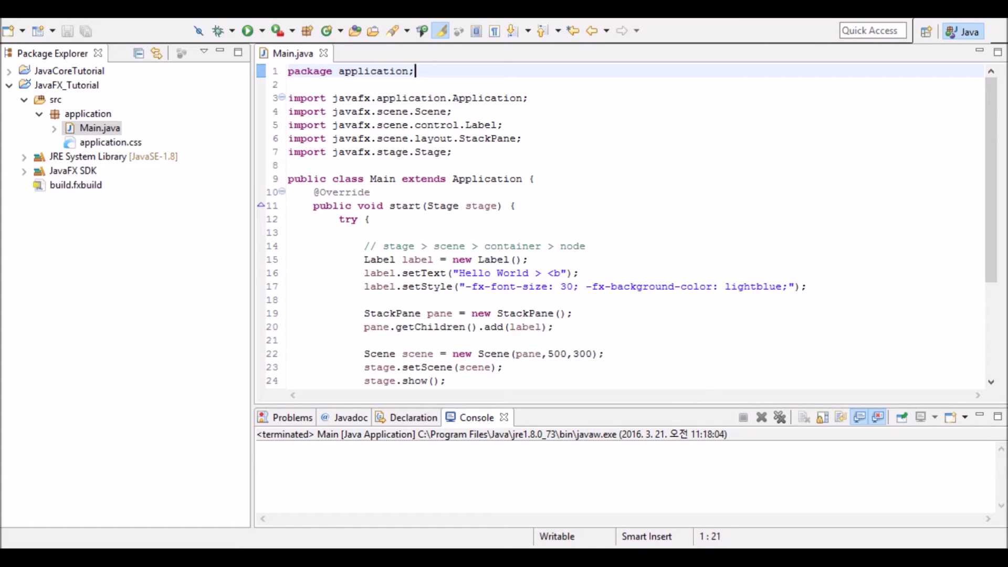
Change the style property from -fx-background-color: lightblue to -fx-border-color: green
click(644, 287)
double_click(642, 287)
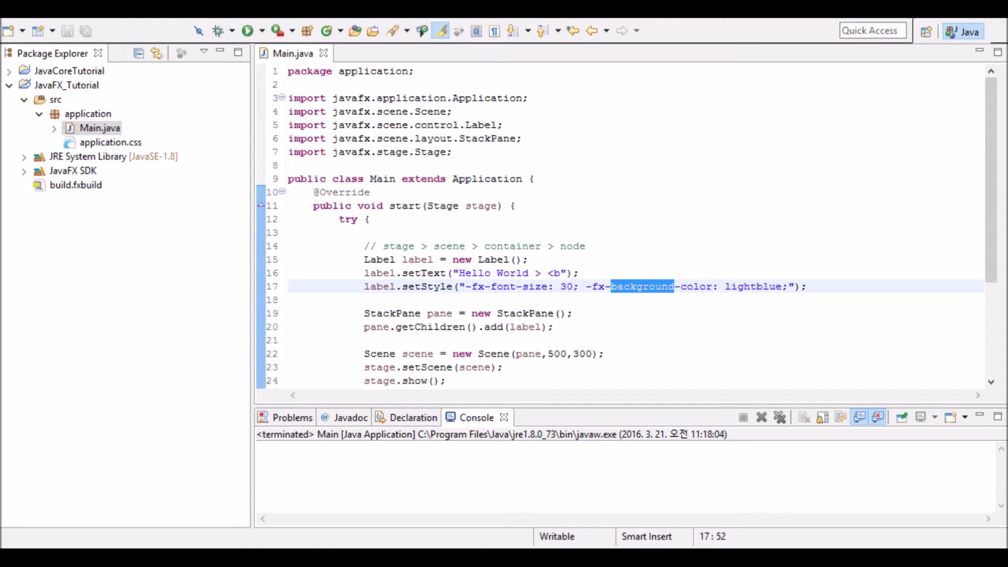
text(border)
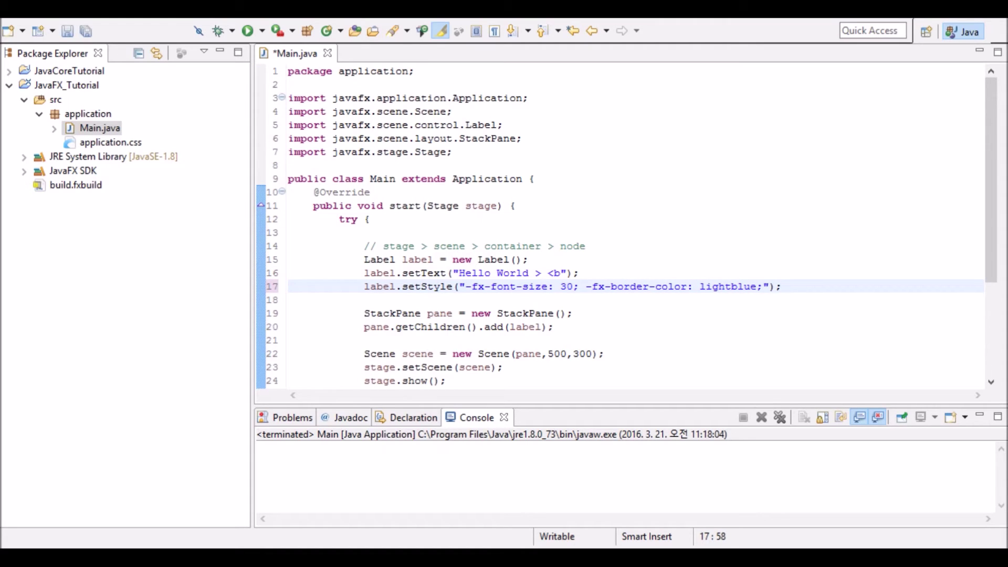
drag(756, 287, 699, 287)
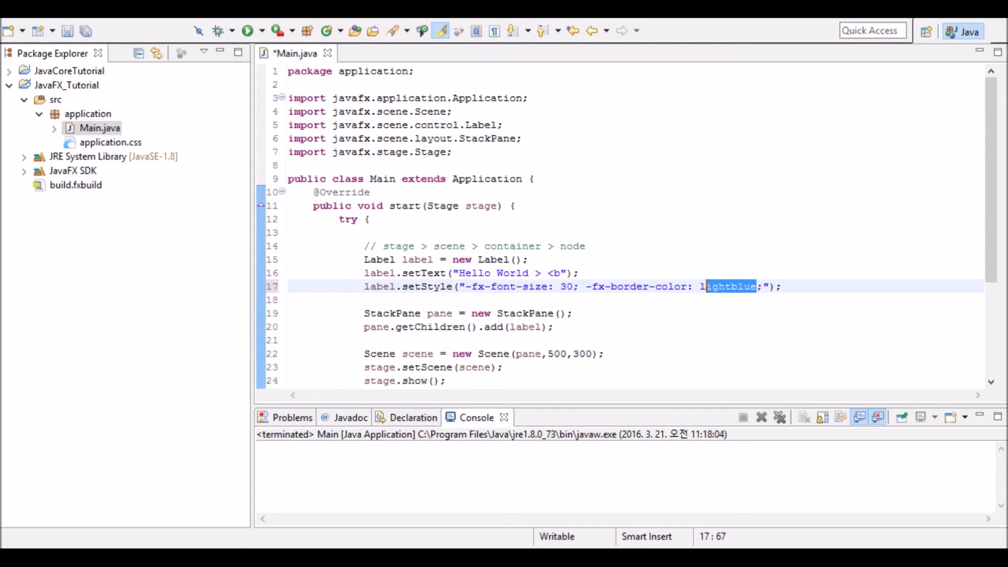
text(g)
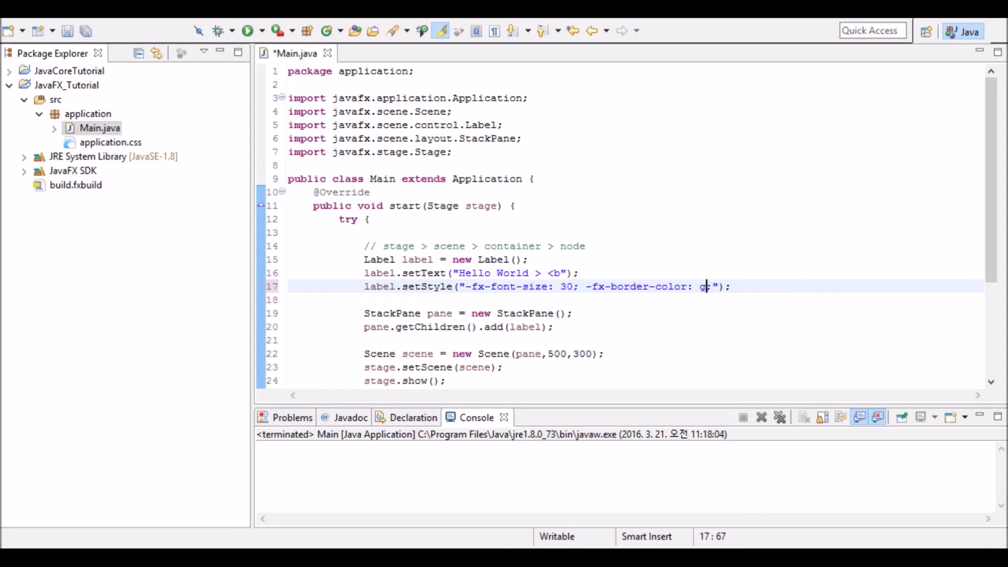
text(reen)
Save and run the app, check the green-bordered Hello World label, then close it
key(ctrl+s)
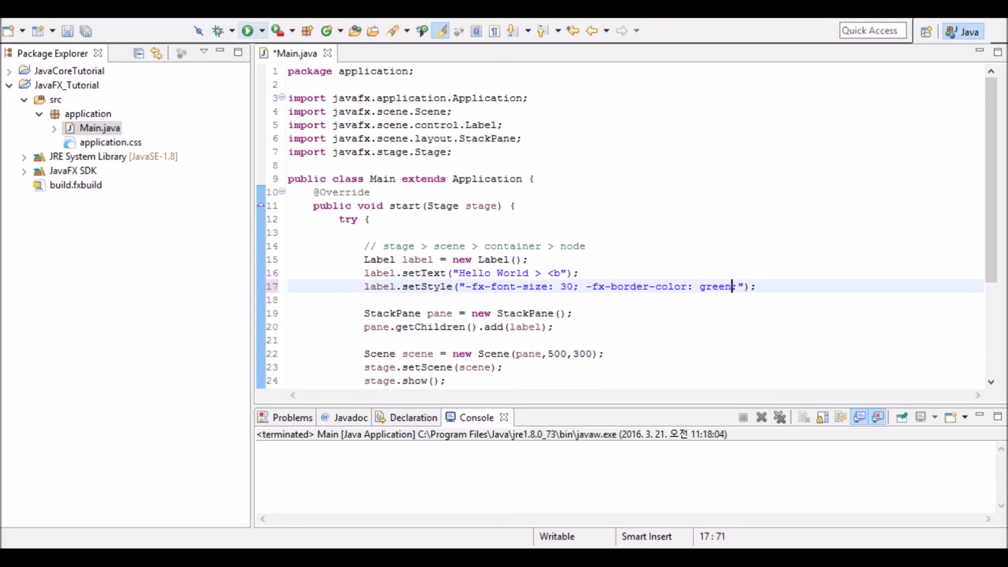
click(247, 31)
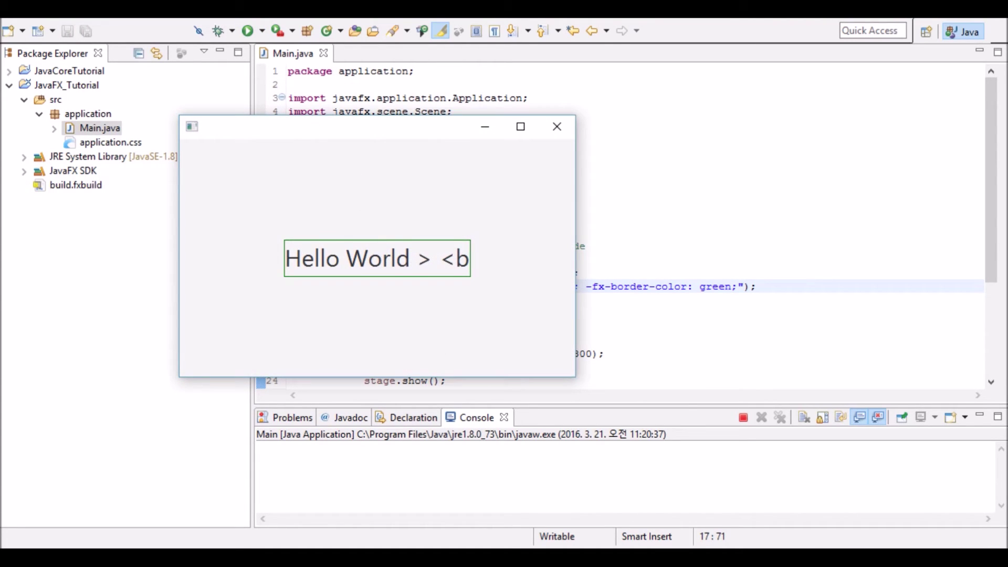
key(alt+F4)
click(441, 71)
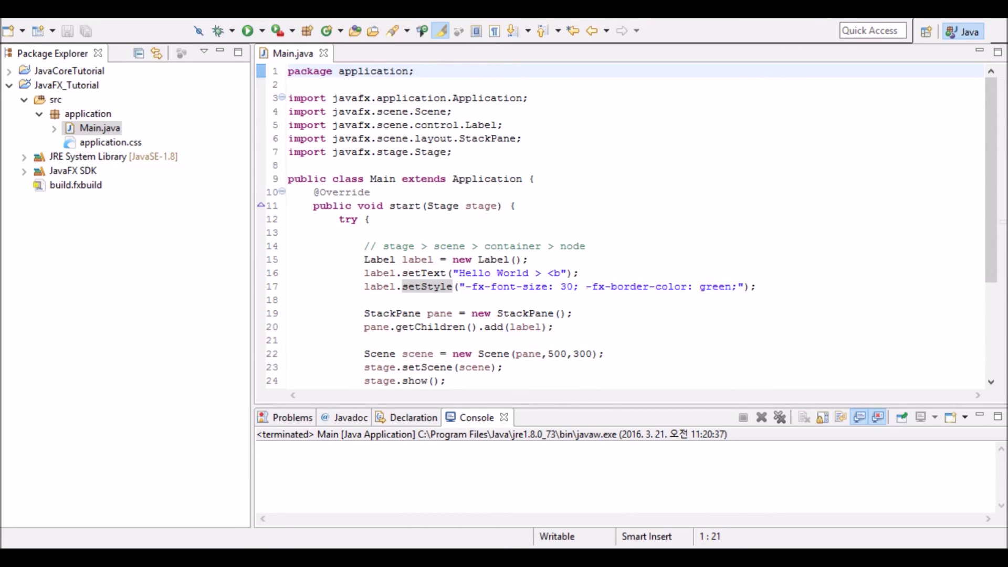
mouse_move(364, 287)
mouse_down()
mouse_move(462, 286)
mouse_move(453, 287)
mouse_up()
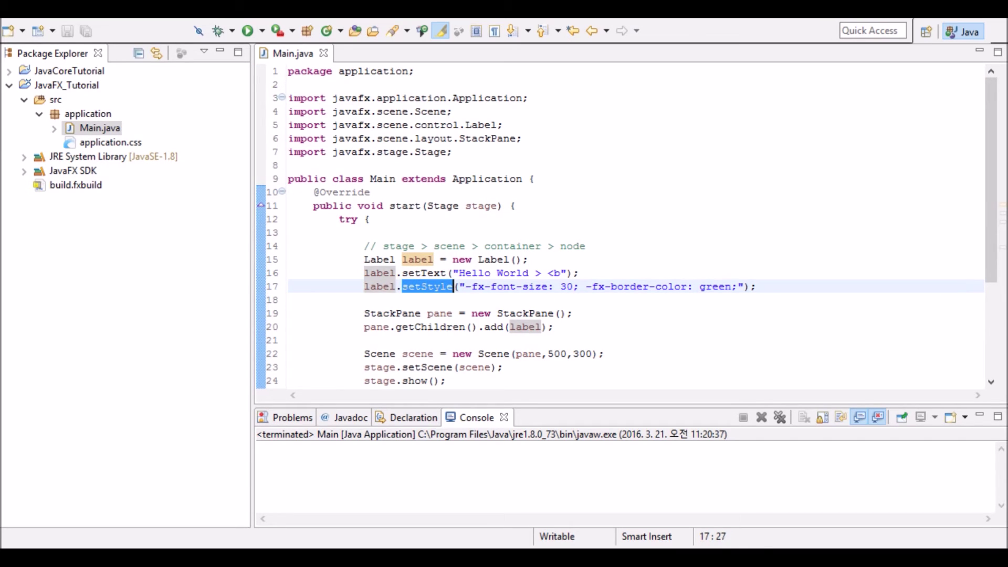
key(Down)
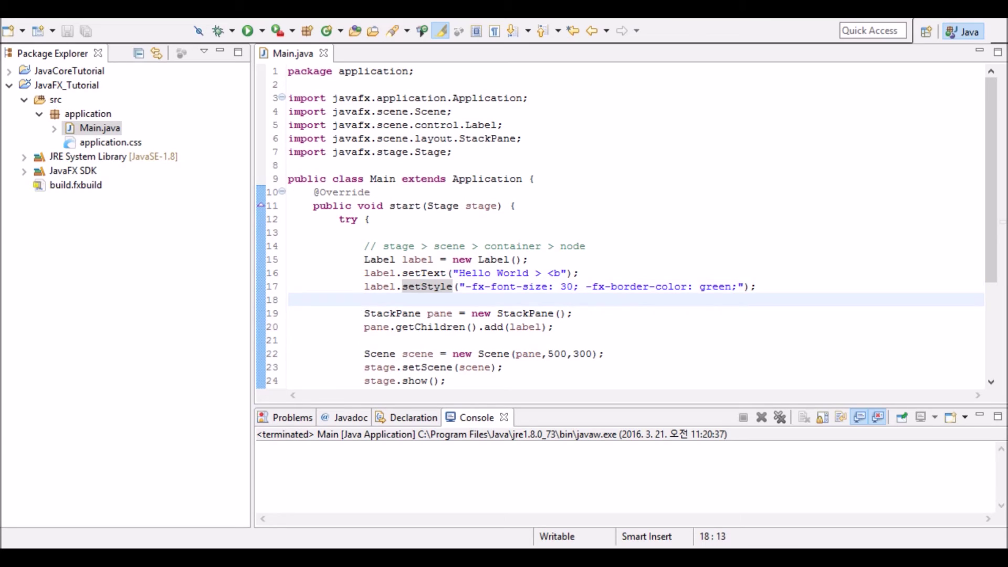
drag(403, 287, 740, 287)
click(460, 287)
key(Up)
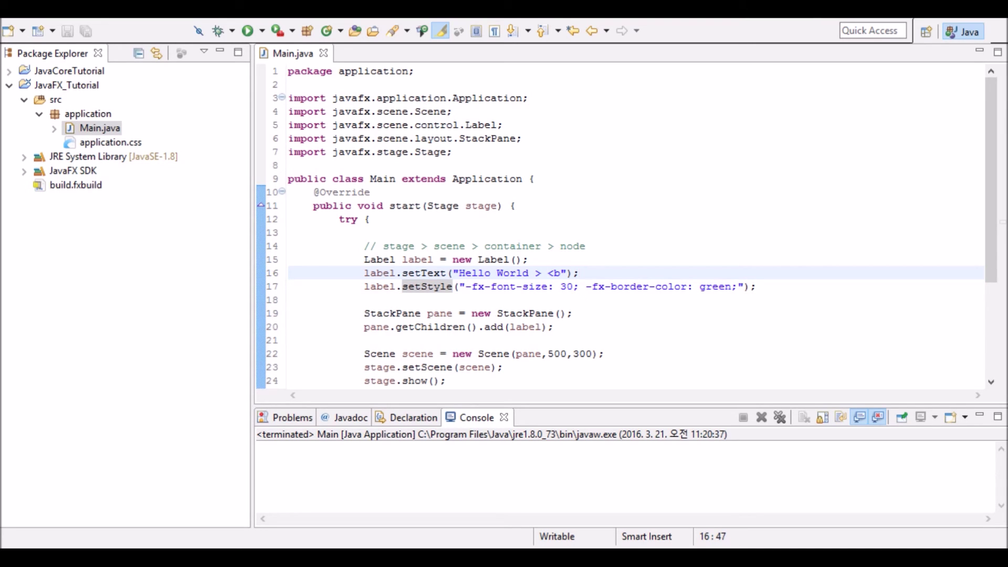
key(Up)
key(Up)
key(Up)
drag(757, 287, 459, 287)
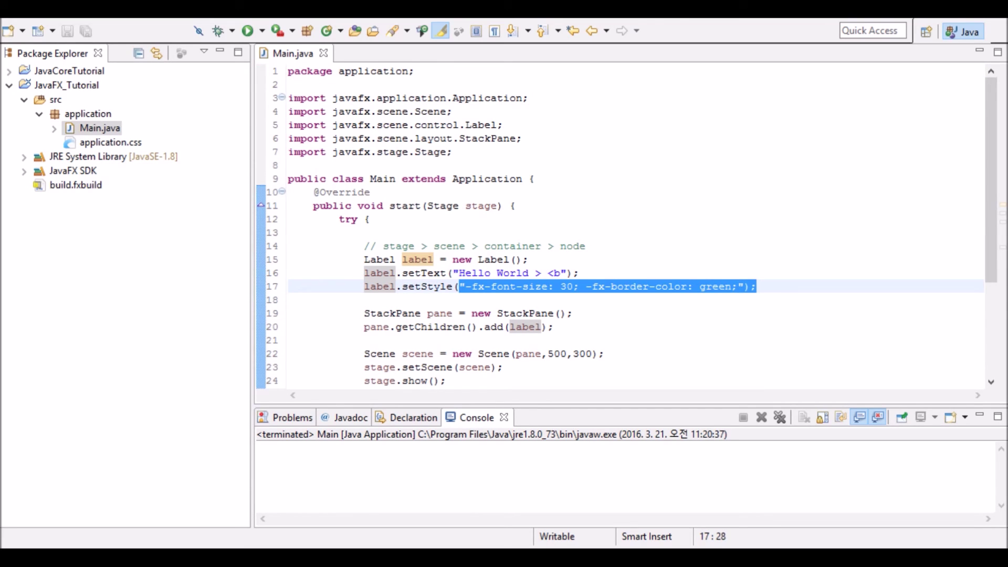
key(End)
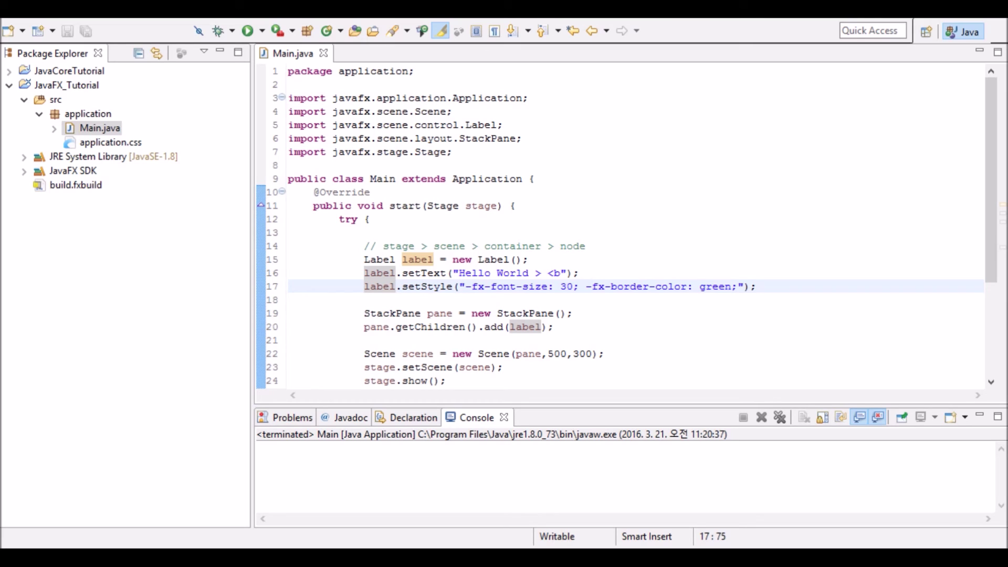
key(Up)
key(Up)
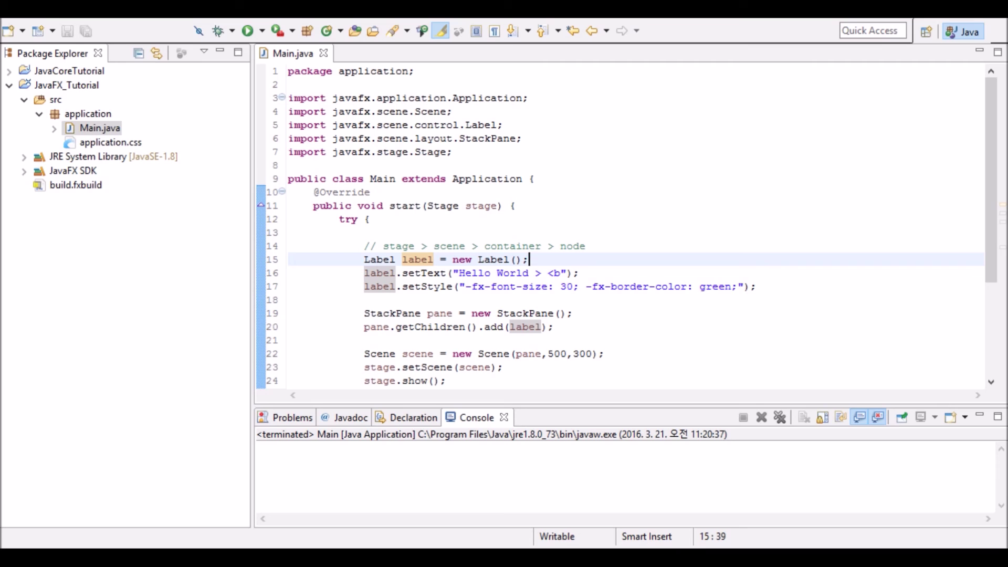
key(Down)
key(Up)
key(Down)
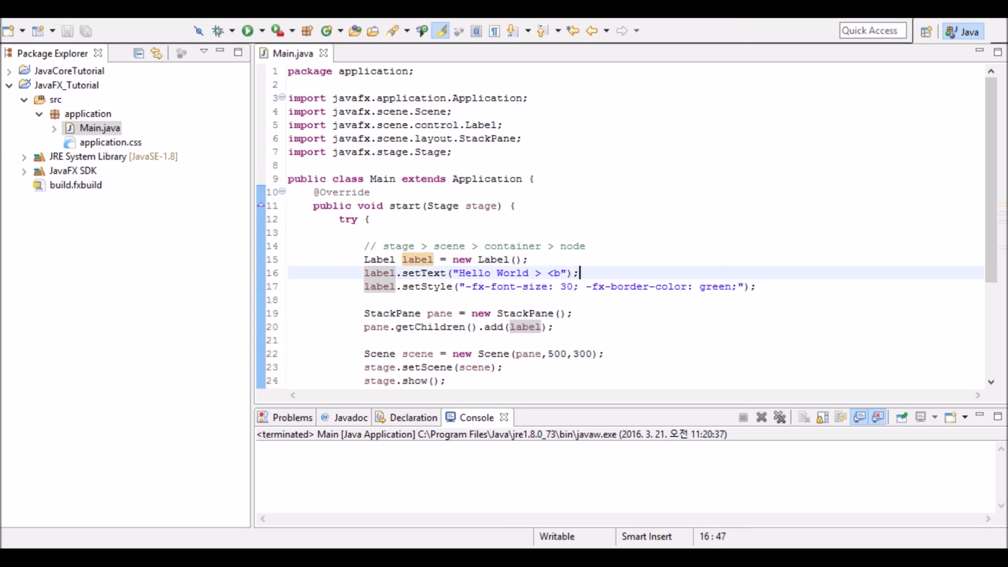
key(Down)
key(End)
key(Up)
click(371, 71)
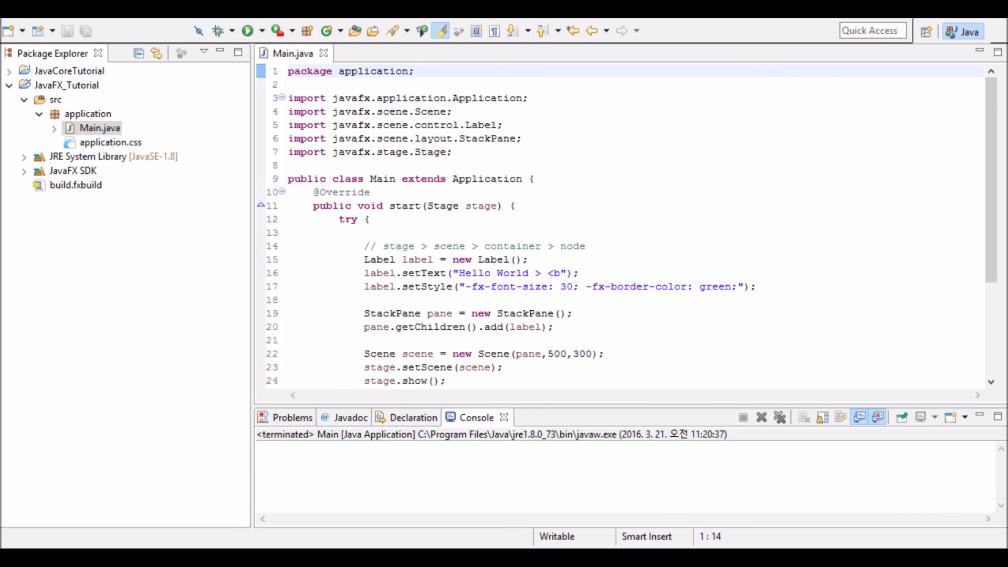